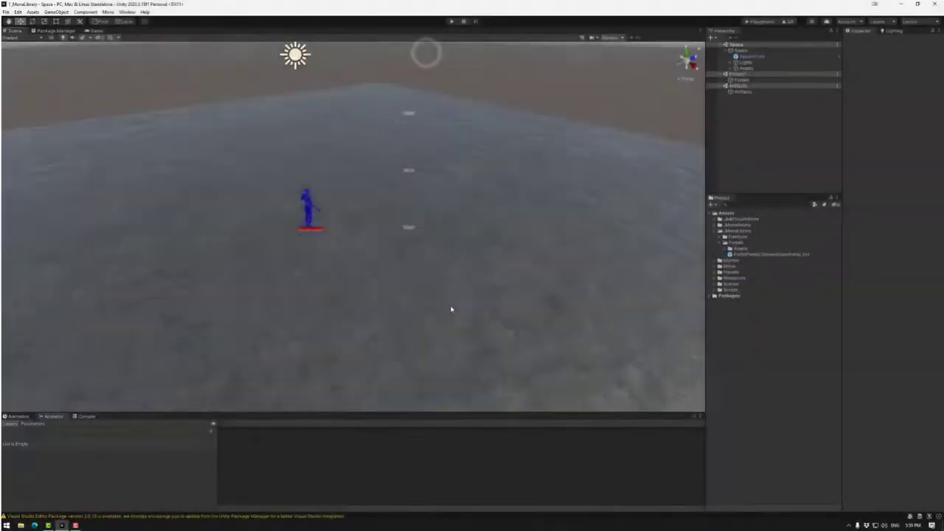
- Expand Furniture > Chairs and Devices to list the cinema chair and Speaker_01 assets, viewing the stained-glass portal
{"action": "left_click_drag", "start_coordinate": [452, 309], "coordinate": [427, 195], "text": "alt"}
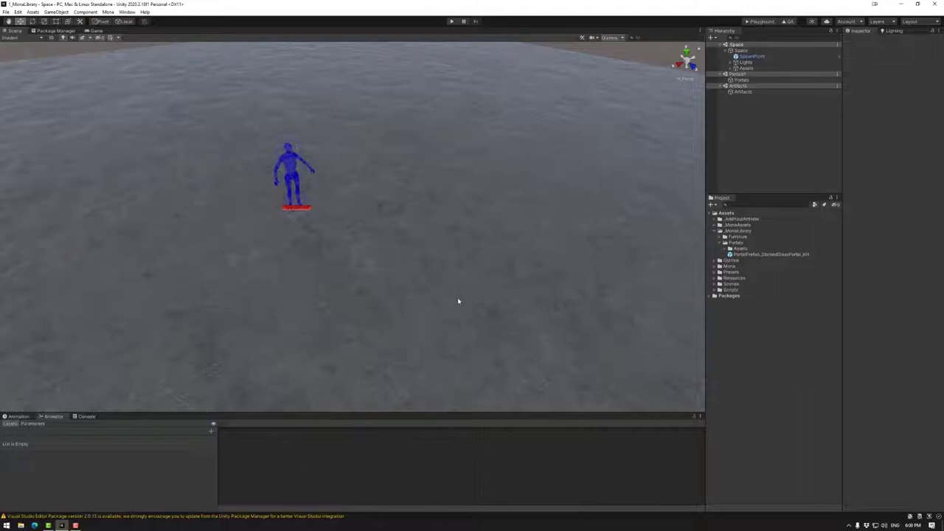
{"action": "left_click_drag", "start_coordinate": [457, 300], "coordinate": [405, 290], "text": "alt"}
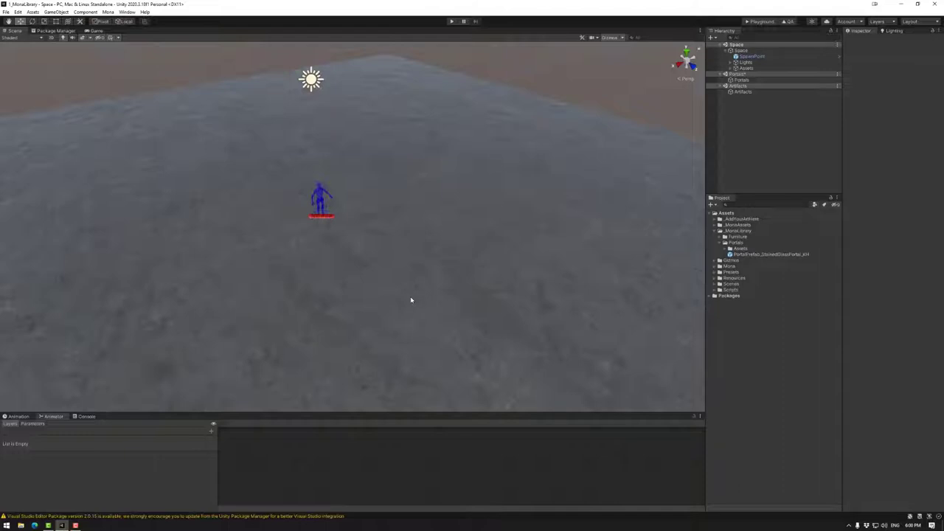
{"action": "left_click", "coordinate": [721, 237]}
{"action": "left_click", "coordinate": [725, 243]}
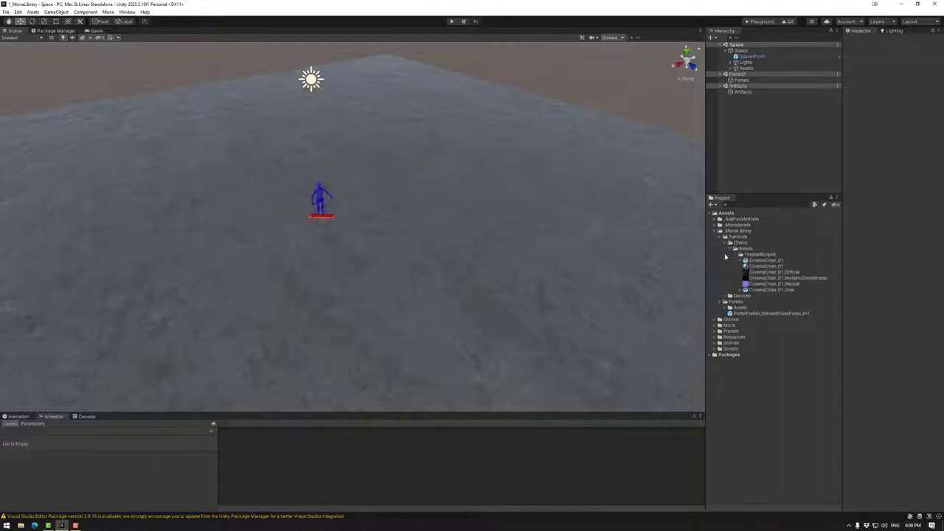
{"action": "left_click", "coordinate": [724, 296]}
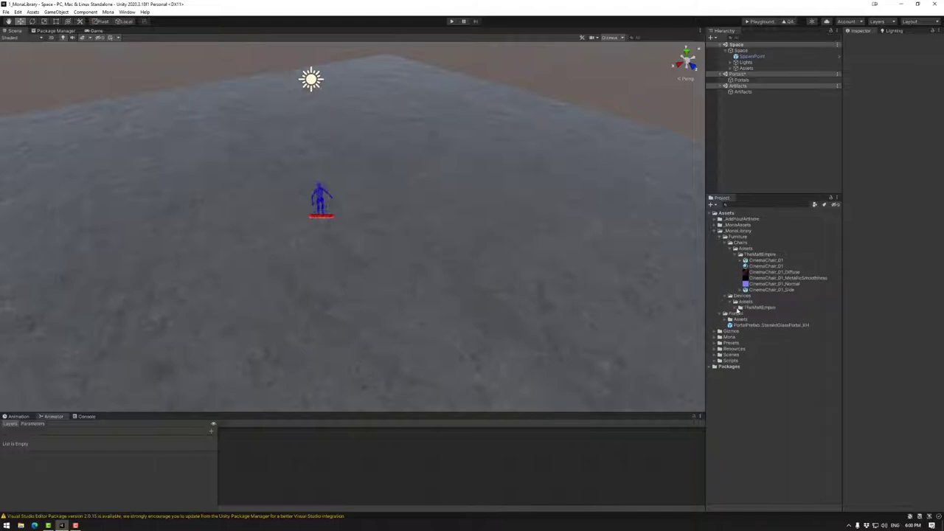
{"action": "left_click", "coordinate": [735, 308]}
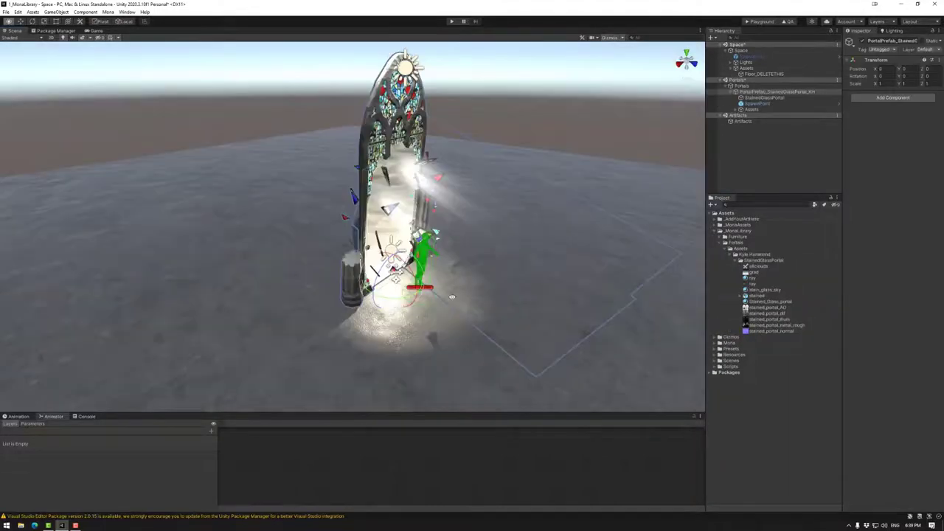
{"action": "left_click_drag", "start_coordinate": [435, 280], "coordinate": [402, 332], "text": "alt"}
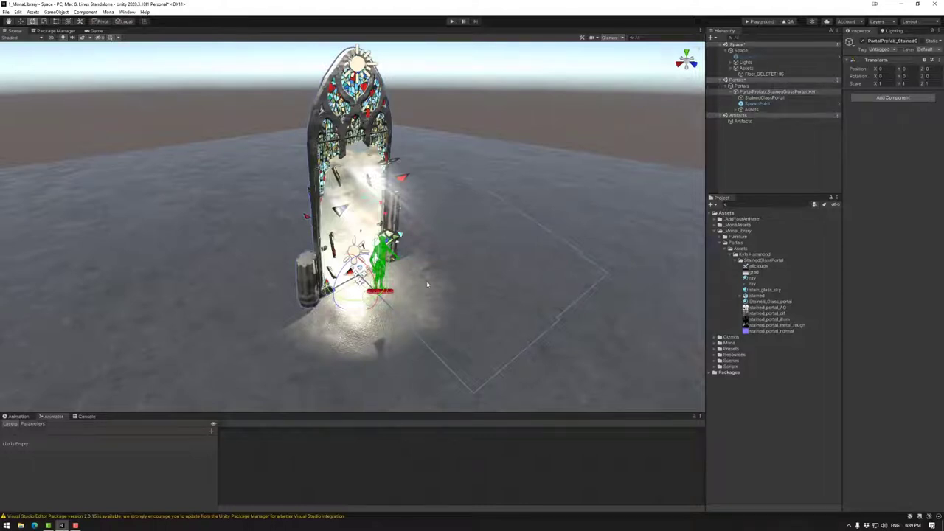
{"action": "left_click", "coordinate": [742, 86]}
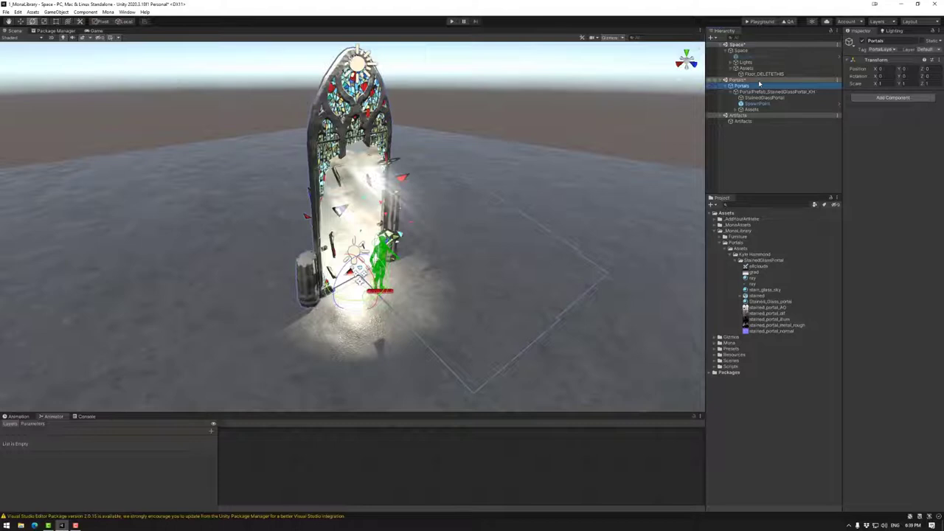
{"action": "left_click", "coordinate": [741, 92]}
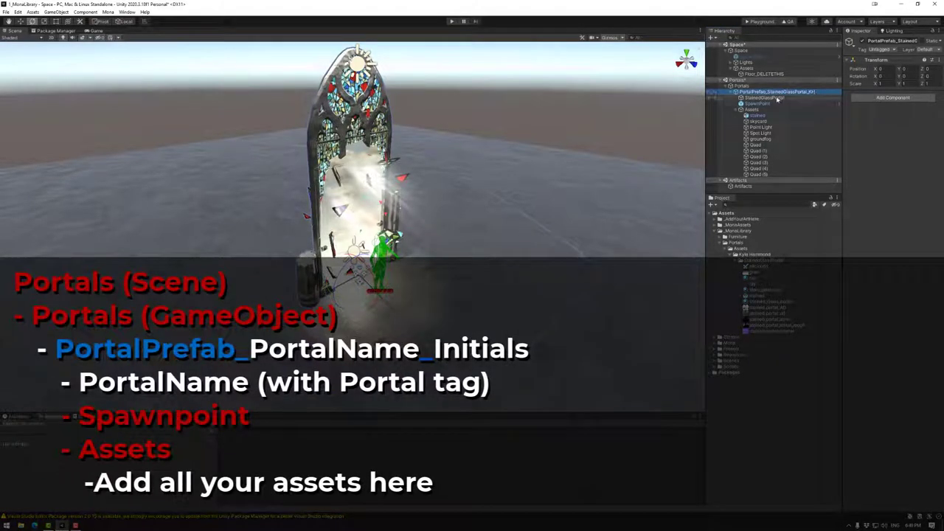
{"action": "left_click", "coordinate": [758, 98]}
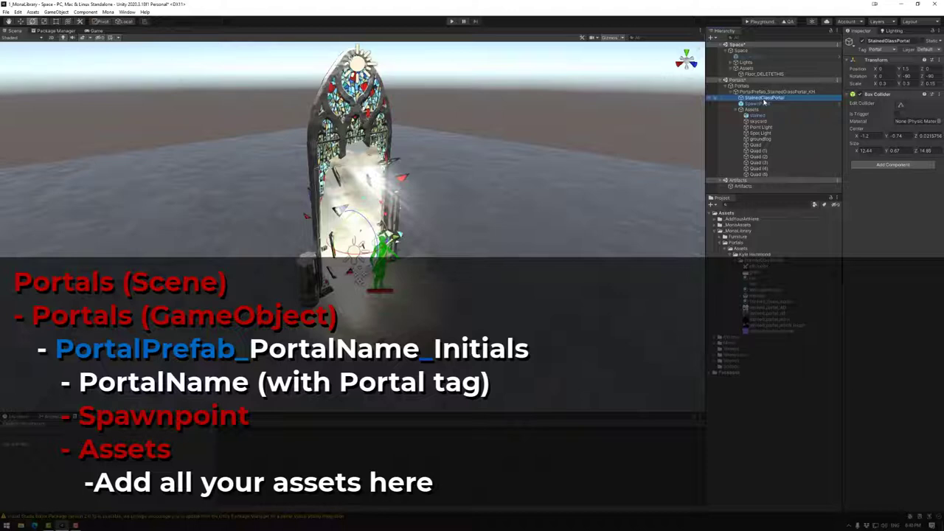
{"action": "left_click", "coordinate": [758, 104]}
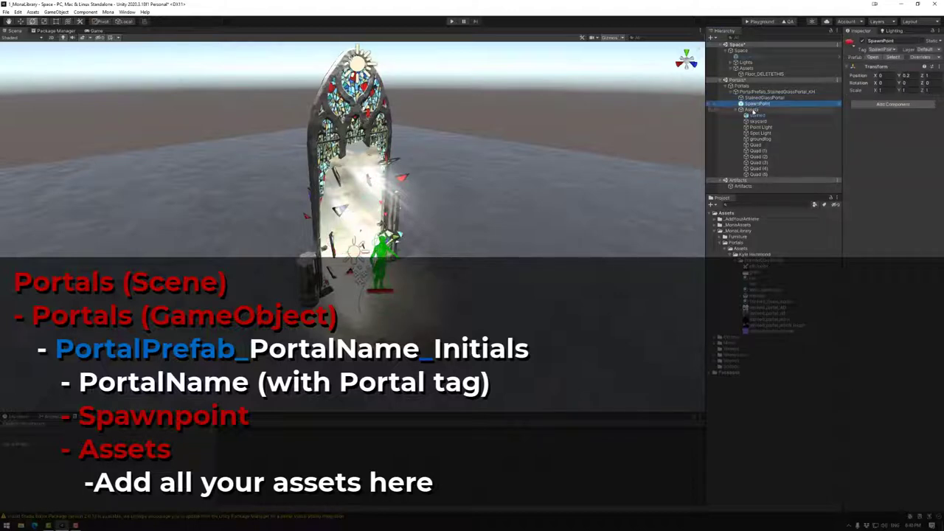
{"action": "left_click", "coordinate": [753, 109]}
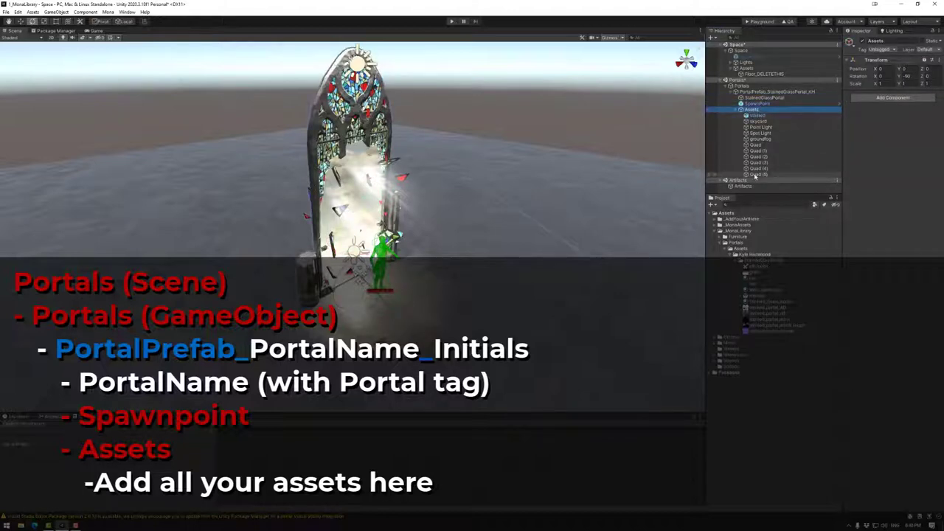
{"action": "left_click", "coordinate": [742, 109]}
{"action": "left_click", "coordinate": [748, 92]}
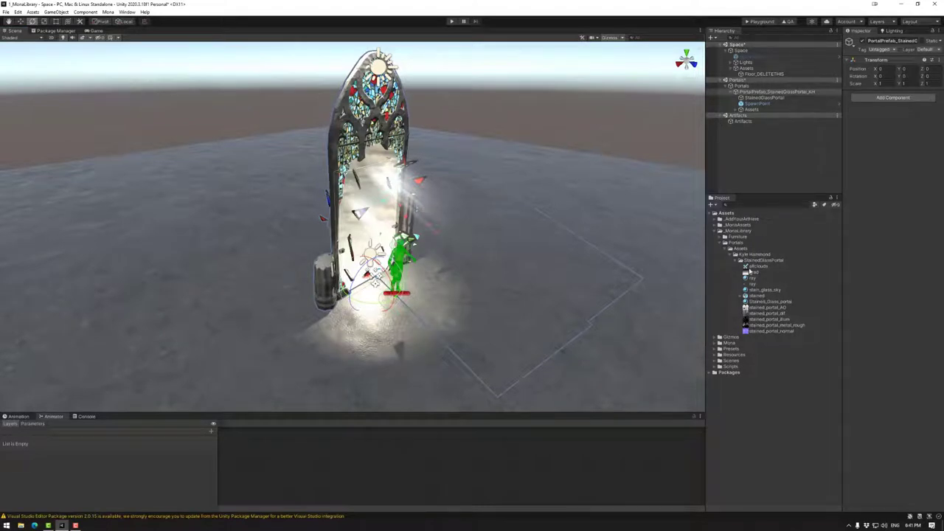
{"action": "left_click", "coordinate": [728, 250]}
{"action": "left_click", "coordinate": [724, 243]}
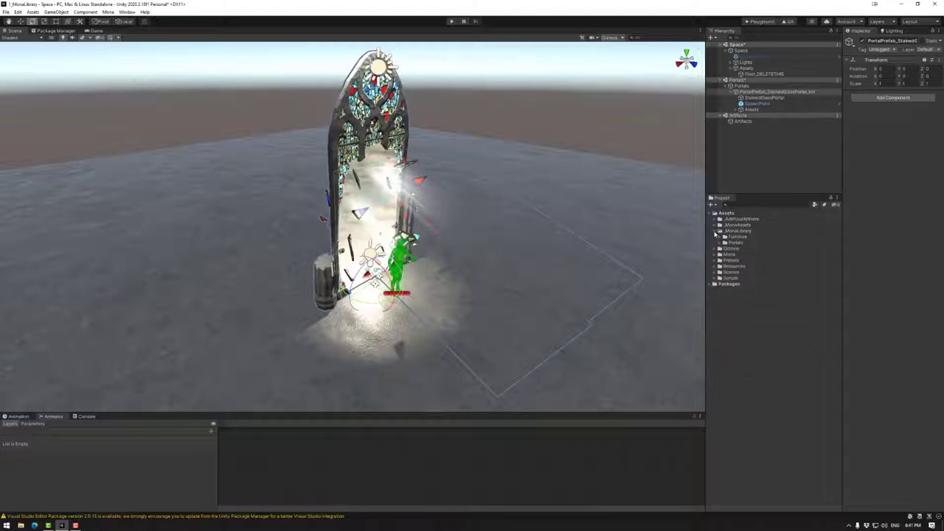
{"action": "left_click", "coordinate": [719, 231]}
{"action": "left_click", "coordinate": [717, 232]}
{"action": "left_click", "coordinate": [720, 243]}
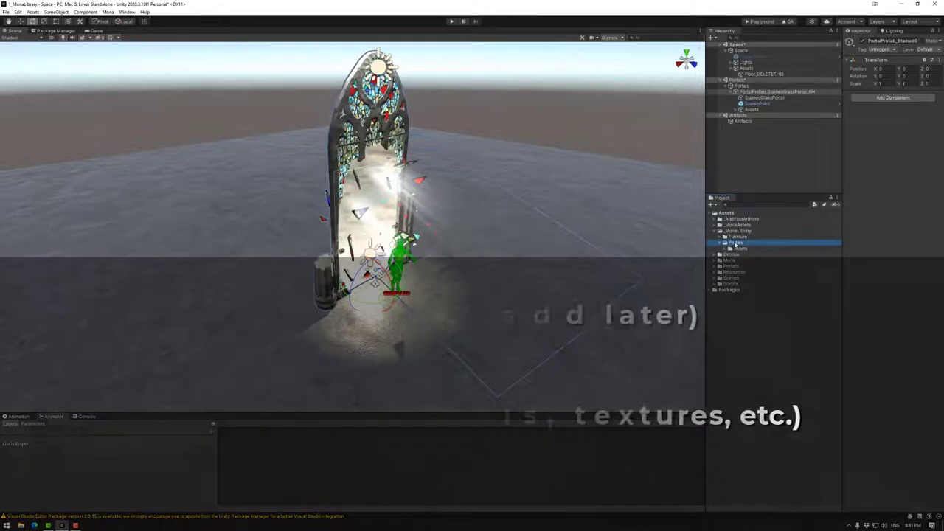
{"action": "left_click", "coordinate": [726, 244]}
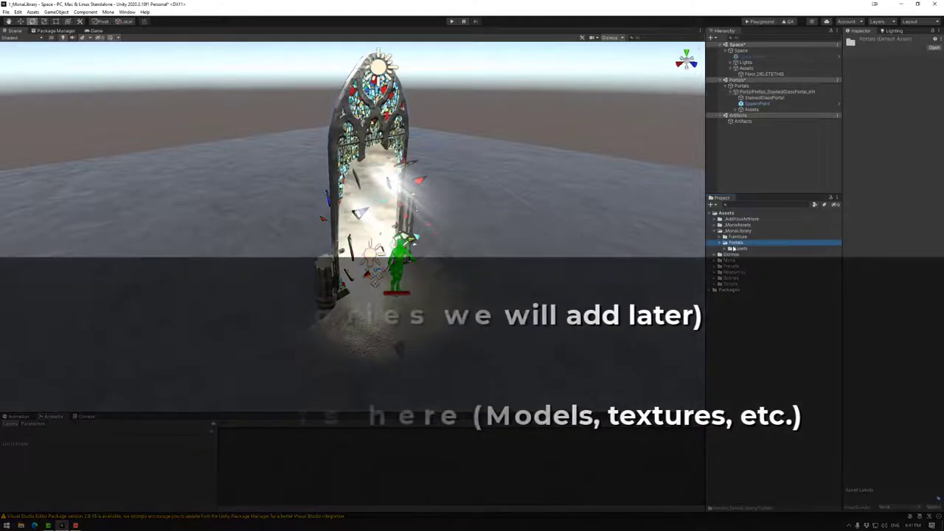
{"action": "left_click", "coordinate": [738, 250]}
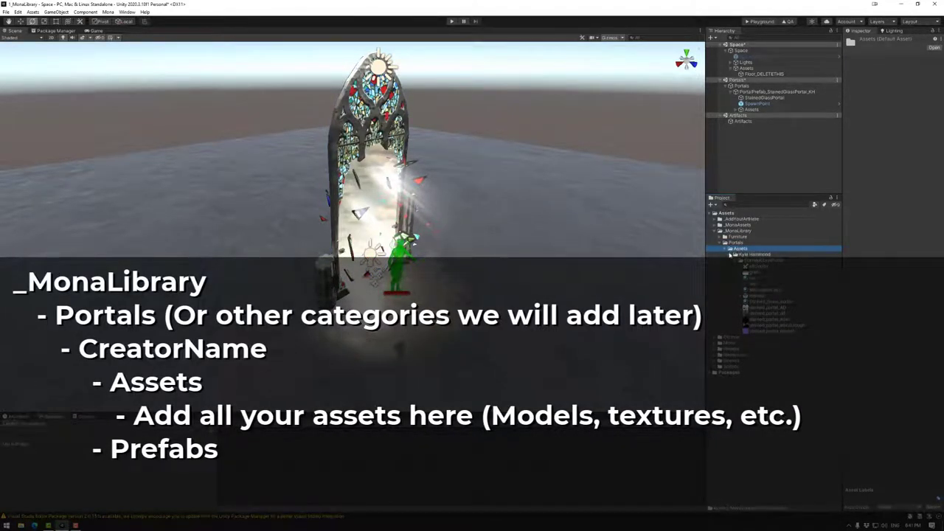
{"action": "left_click", "coordinate": [730, 254]}
{"action": "left_click", "coordinate": [751, 255]}
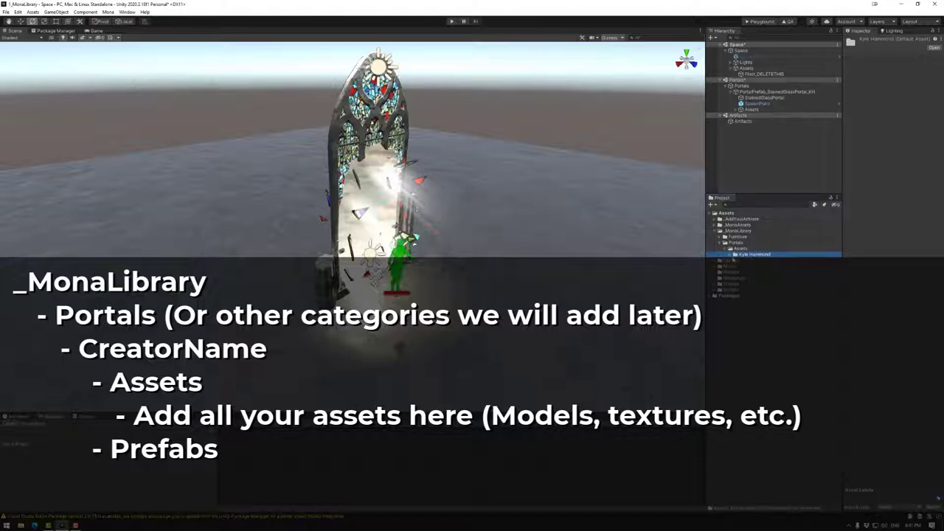
{"action": "left_click", "coordinate": [731, 255]}
{"action": "left_click", "coordinate": [751, 261]}
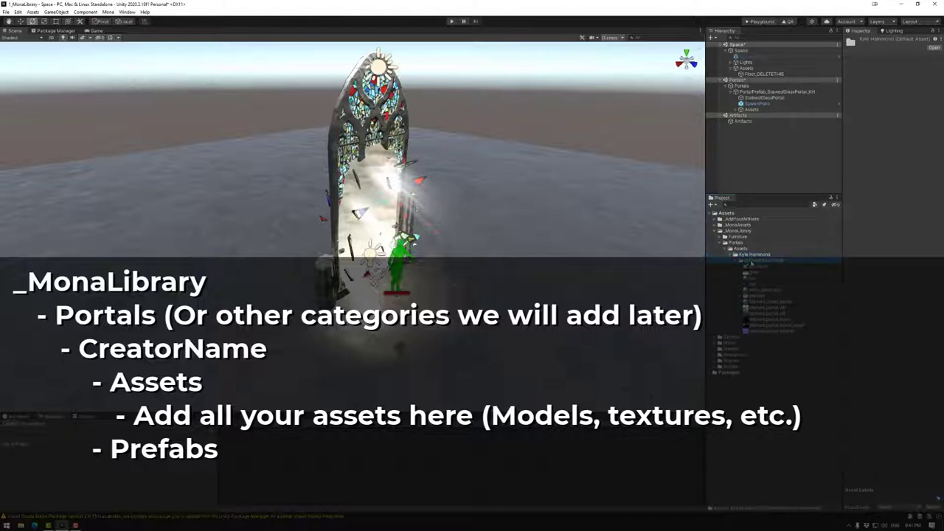
{"action": "left_click", "coordinate": [740, 261]}
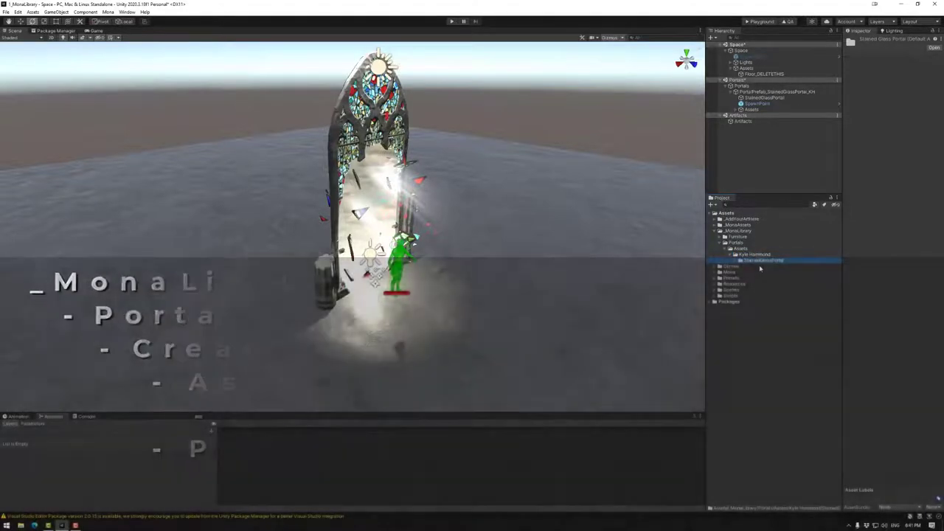
{"action": "left_click", "coordinate": [736, 261]}
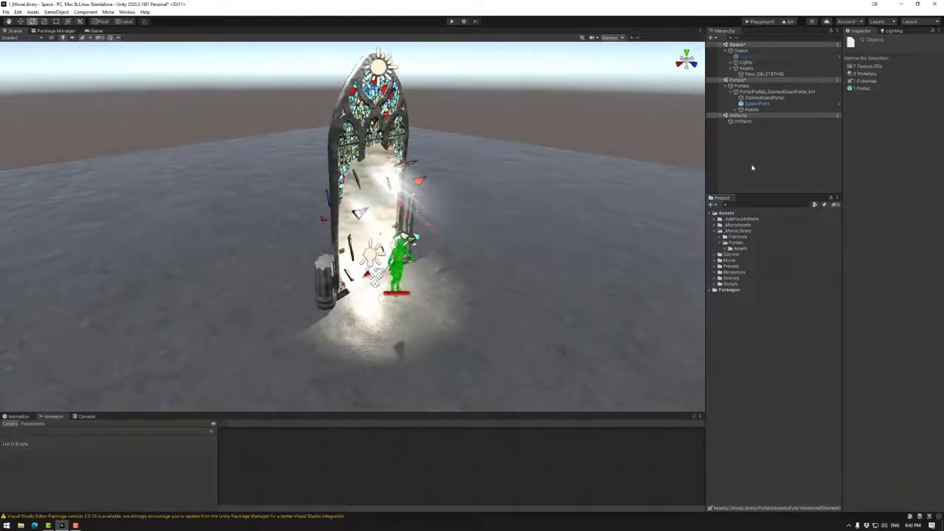
- Save the PortalPrefab_StainedGlassPortal_KH root object as a prefab in the Portals folder
{"action": "left_click", "coordinate": [748, 92]}
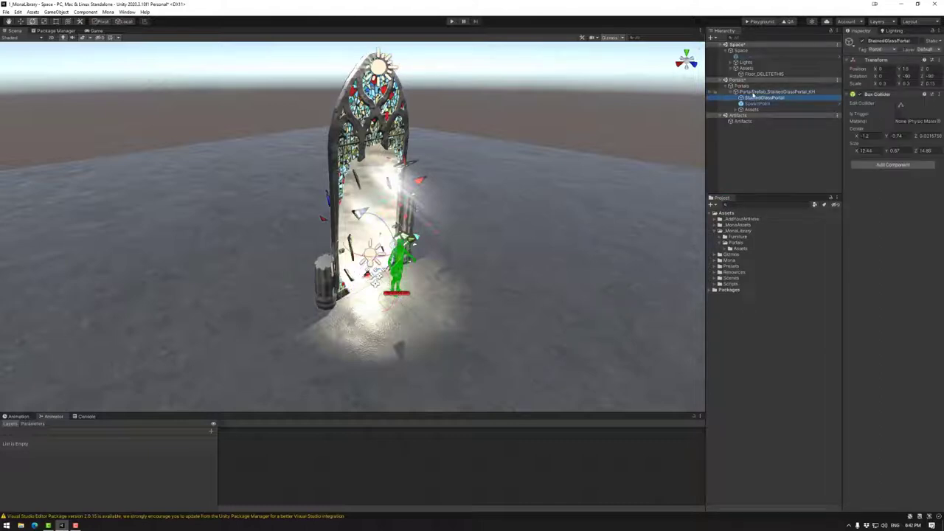
{"action": "left_click", "coordinate": [749, 87]}
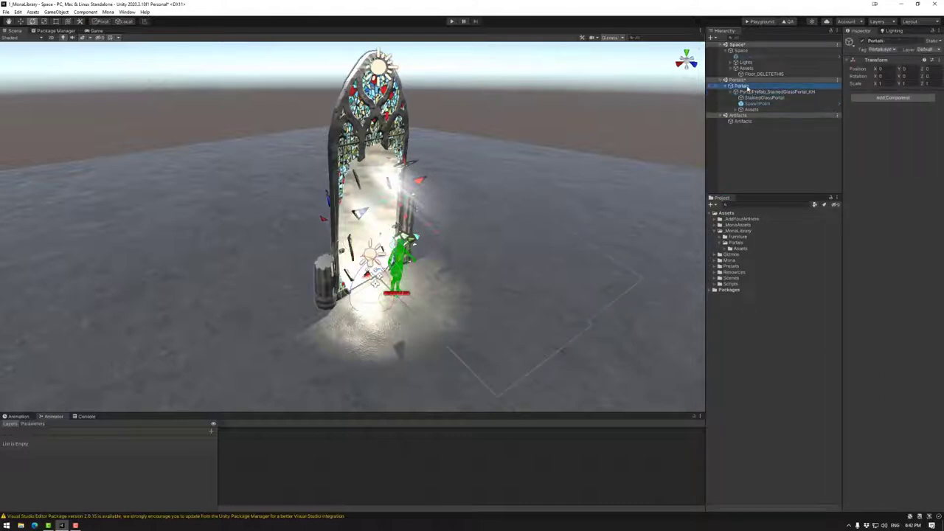
{"action": "left_click", "coordinate": [751, 92]}
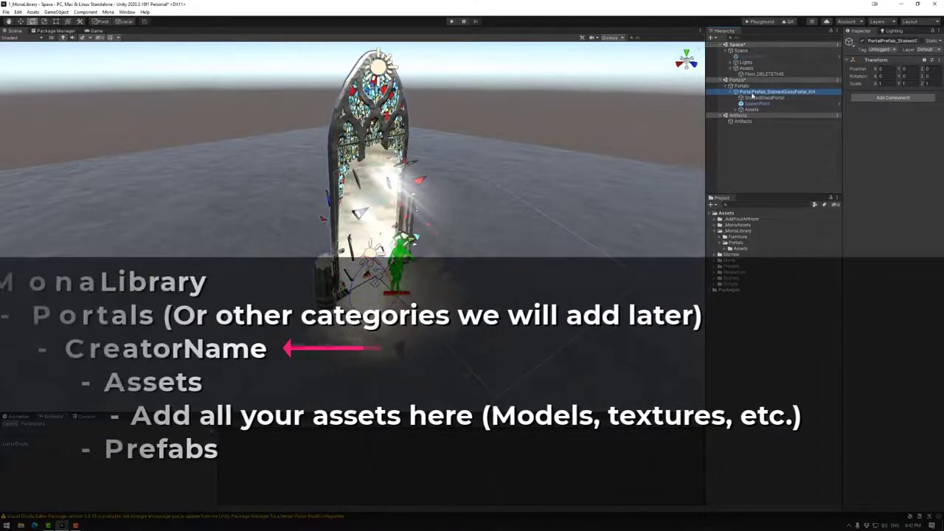
{"action": "left_click", "coordinate": [737, 243]}
{"action": "left_click_drag", "start_coordinate": [739, 247], "coordinate": [739, 248]}
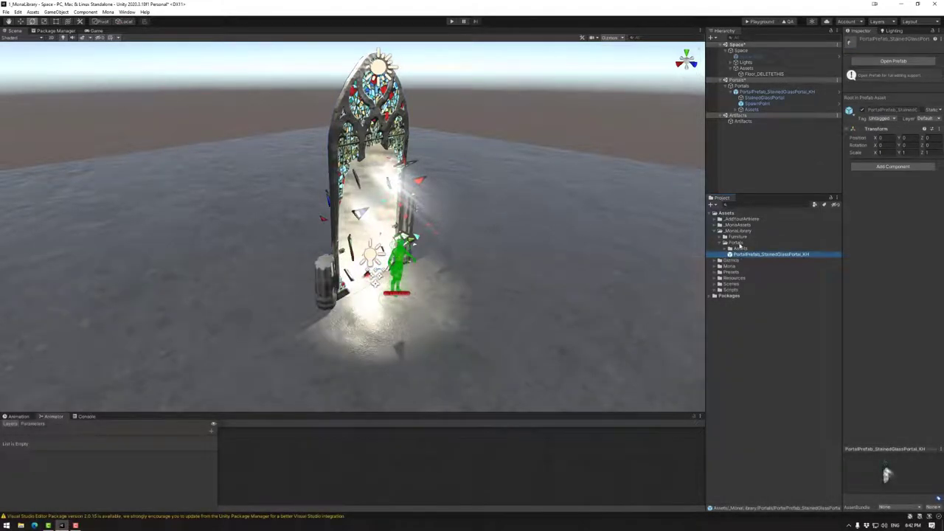
- Browse the Portals > Assets > creator > StainedGlassPortal contents, then collapse them
{"action": "left_click", "coordinate": [738, 244]}
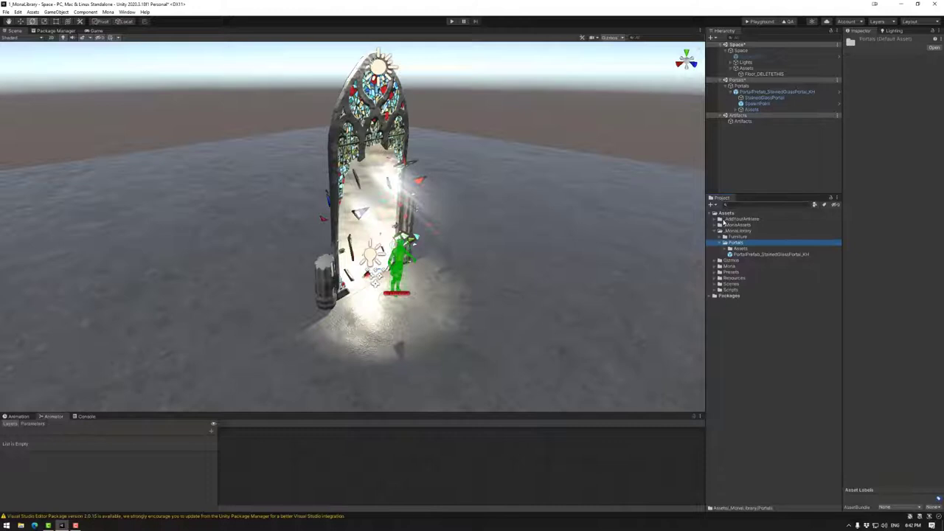
{"action": "left_click", "coordinate": [724, 249]}
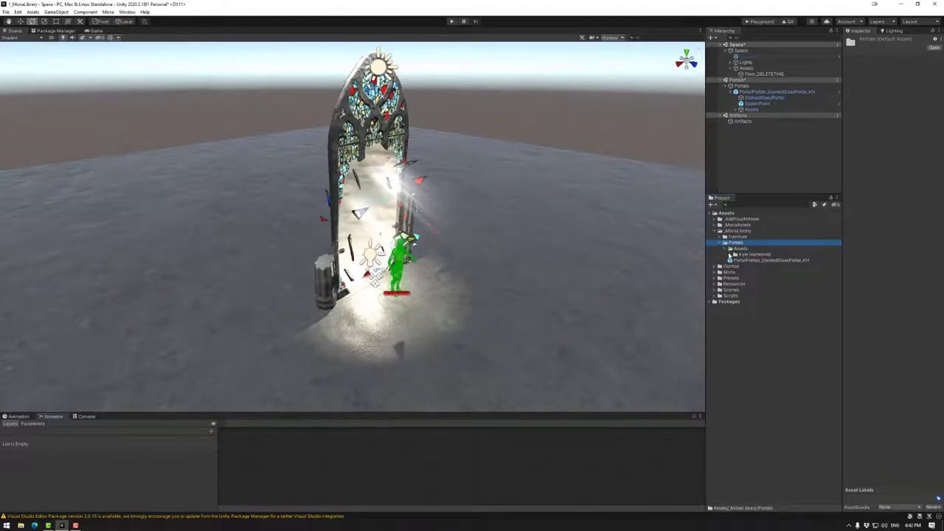
{"action": "left_click", "coordinate": [731, 255]}
{"action": "left_click", "coordinate": [738, 261]}
{"action": "left_click", "coordinate": [737, 261]}
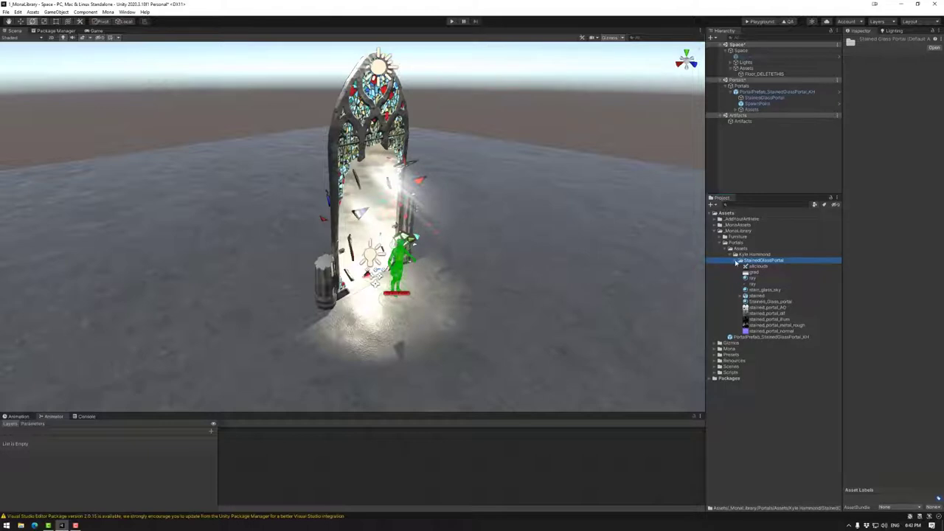
{"action": "left_click", "coordinate": [741, 296]}
{"action": "left_click", "coordinate": [741, 297]}
{"action": "left_click", "coordinate": [734, 260]}
{"action": "left_click", "coordinate": [732, 255]}
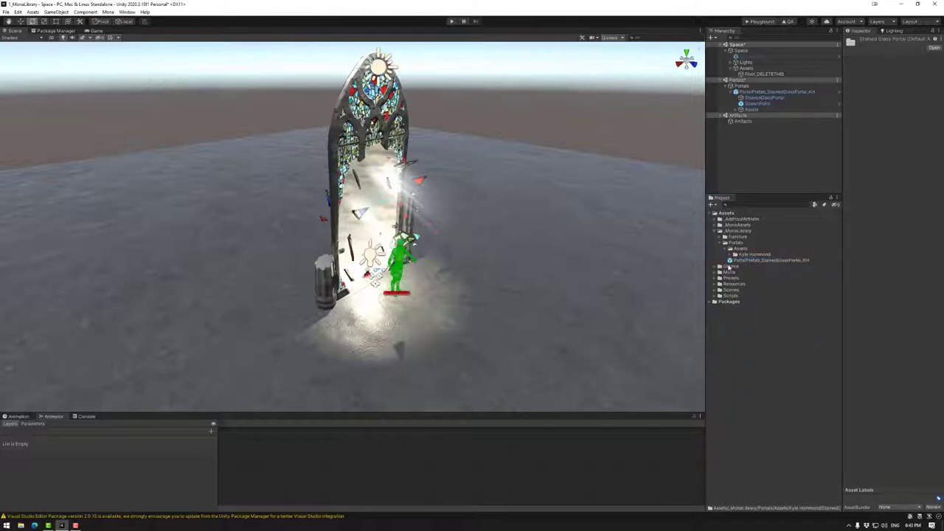
- Collapse Portals, expand Furniture, and delete the stained glass portal from the scene
{"action": "left_click", "coordinate": [730, 249]}
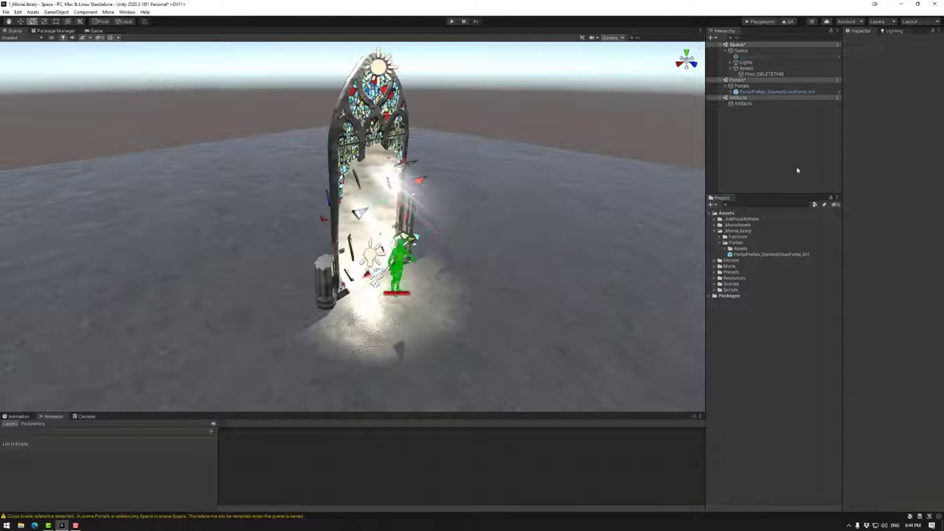
{"action": "left_click", "coordinate": [724, 242]}
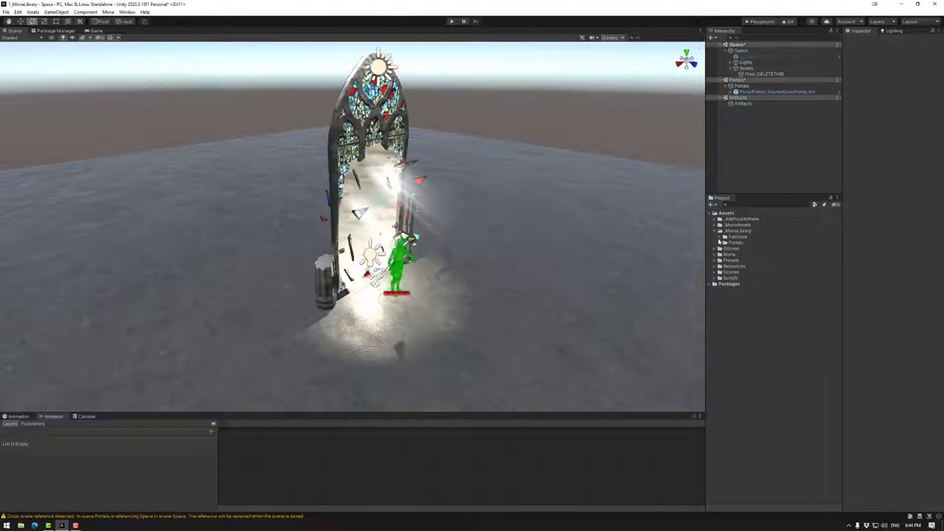
{"action": "left_click", "coordinate": [720, 237]}
{"action": "left_click", "coordinate": [768, 92]}
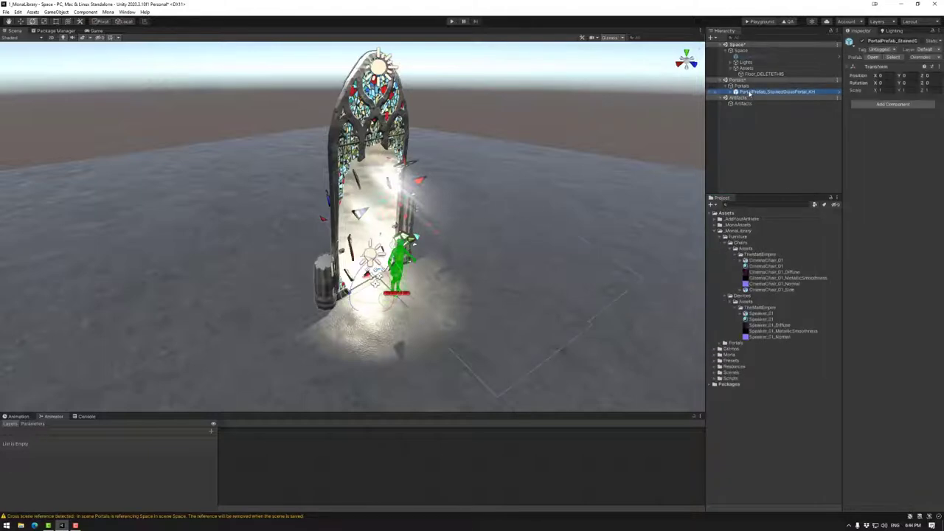
{"action": "key", "text": "Delete"}
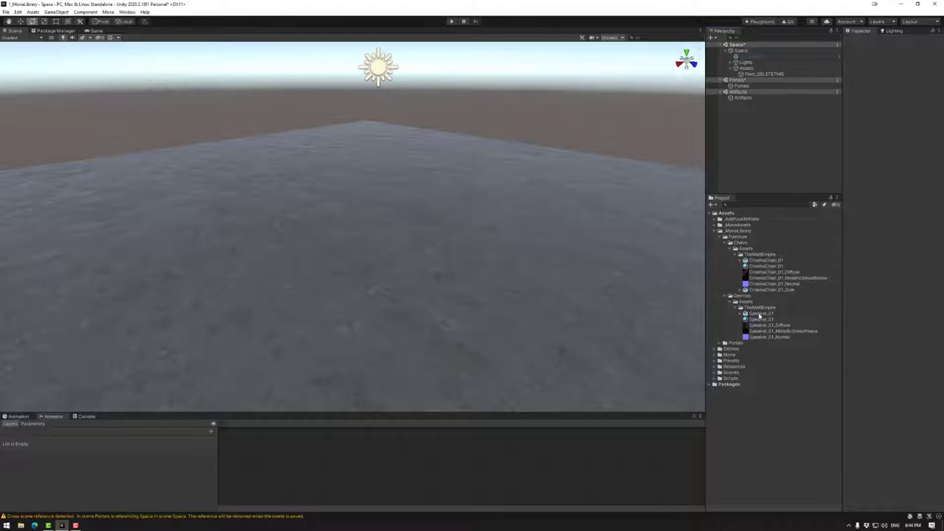
- Show the Speaker_01 model's Materials import settings and locate its material
{"action": "left_click", "coordinate": [760, 314]}
{"action": "left_click", "coordinate": [921, 59]}
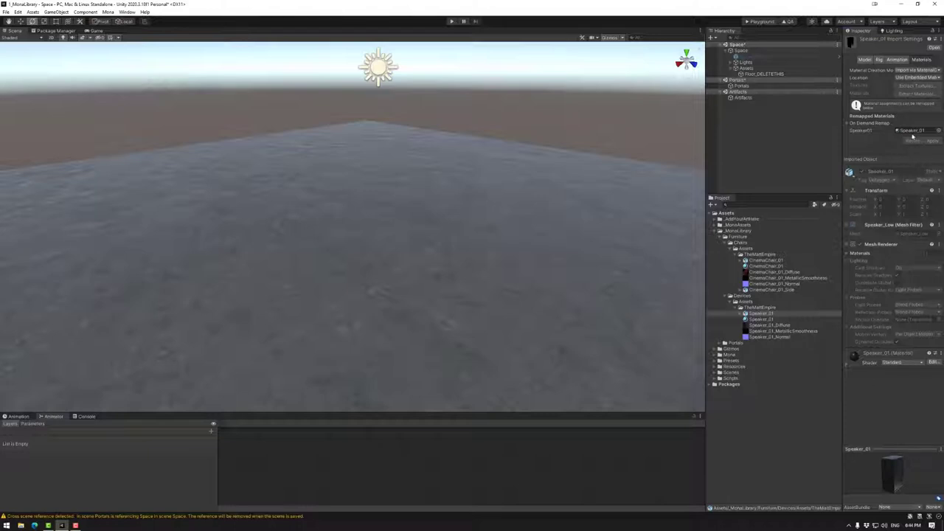
{"action": "left_click", "coordinate": [912, 131]}
- Drop the Speaker_01 model into the Space scene and centre it in view
{"action": "left_click_drag", "start_coordinate": [760, 314], "coordinate": [461, 260]}
{"action": "scroll", "coordinate": [493, 299], "scroll_direction": "up", "scroll_amount": 2}
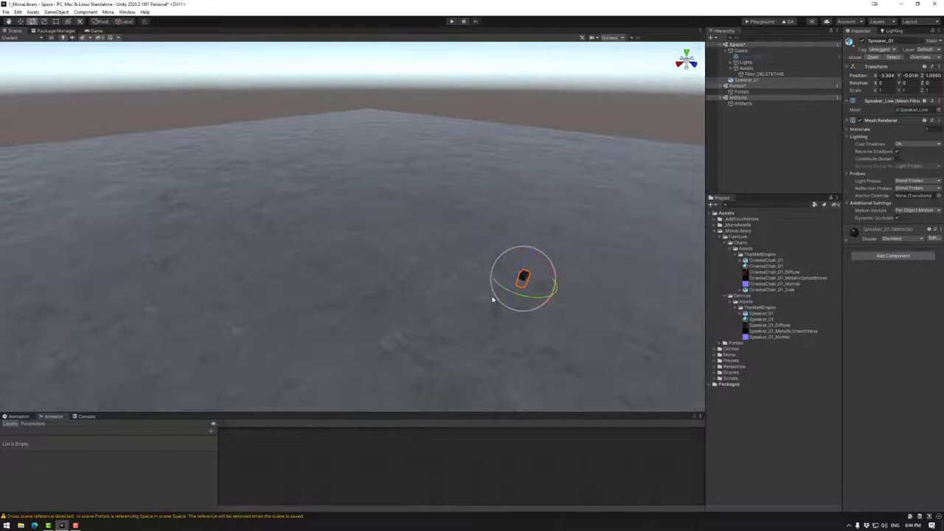
{"action": "scroll", "coordinate": [493, 300], "scroll_direction": "up", "scroll_amount": 2}
{"action": "middle_click_drag", "start_coordinate": [483, 293], "coordinate": [289, 254]}
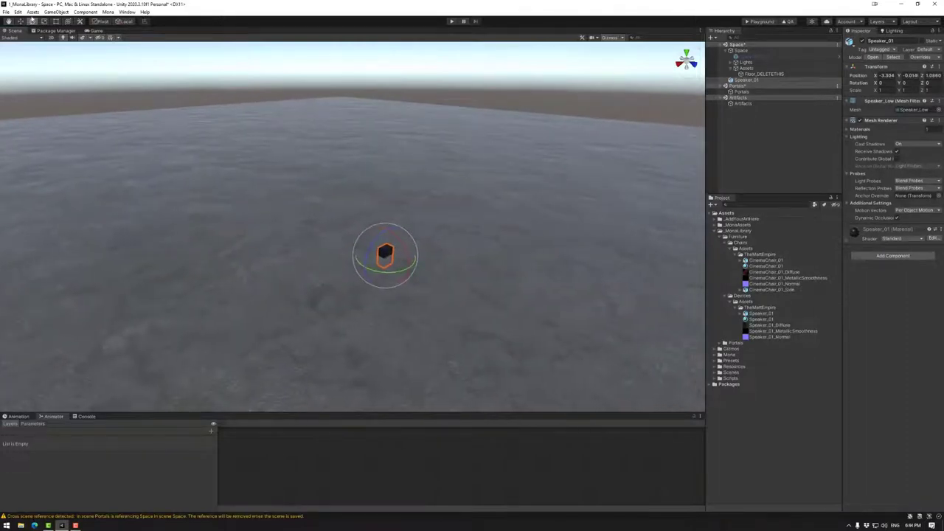
- Raise the speaker with the Move tool, frame it, and parent it under Assets
{"action": "left_click", "coordinate": [21, 21]}
{"action": "left_click_drag", "start_coordinate": [387, 236], "coordinate": [388, 213]}
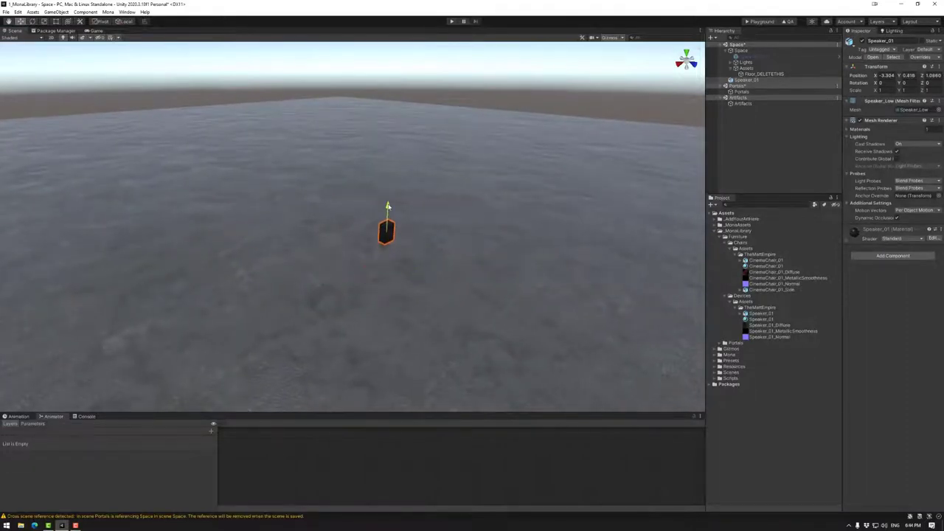
{"action": "key", "text": "f"}
{"action": "scroll", "coordinate": [475, 293], "scroll_direction": "up", "scroll_amount": 3}
{"action": "left_click_drag", "start_coordinate": [474, 293], "coordinate": [546, 232], "text": "alt"}
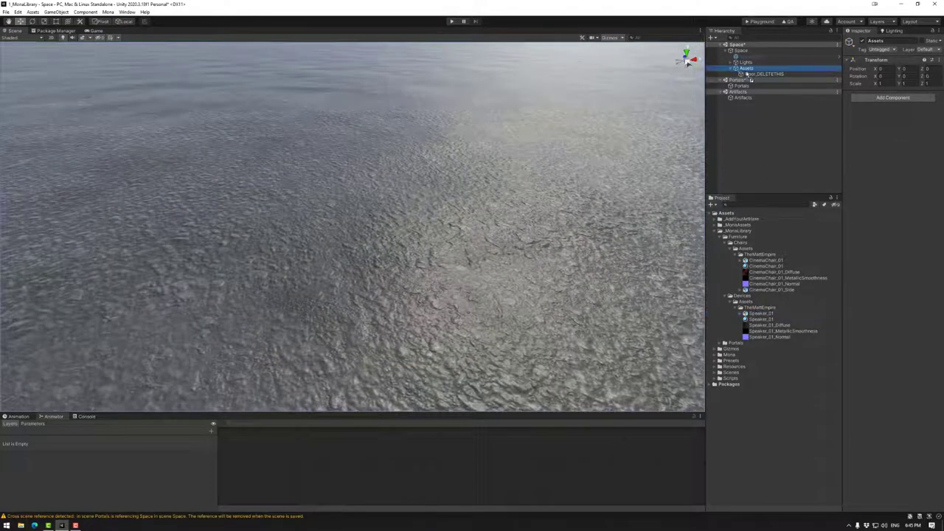
{"action": "left_click_drag", "start_coordinate": [747, 74], "coordinate": [747, 69]}
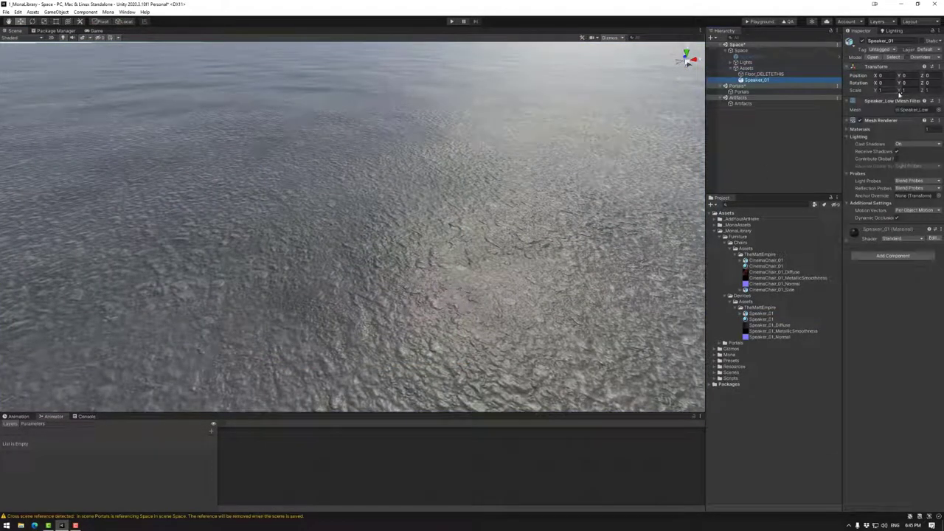
- Verify the Speaker_01 material's Albedo and Normal Map use the Speaker_01_Diffuse and Speaker_01_Normal textures
{"action": "left_click", "coordinate": [857, 232]}
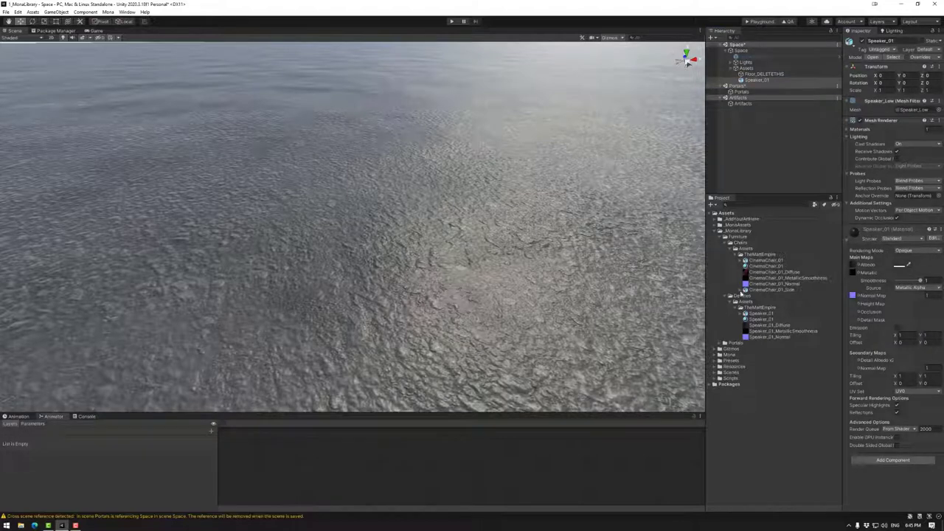
{"action": "left_click", "coordinate": [760, 267]}
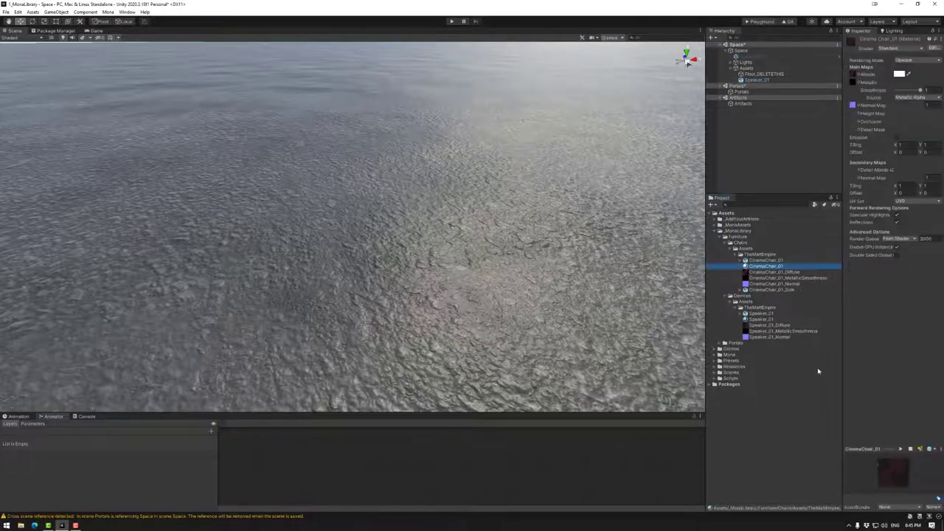
{"action": "left_click", "coordinate": [758, 319]}
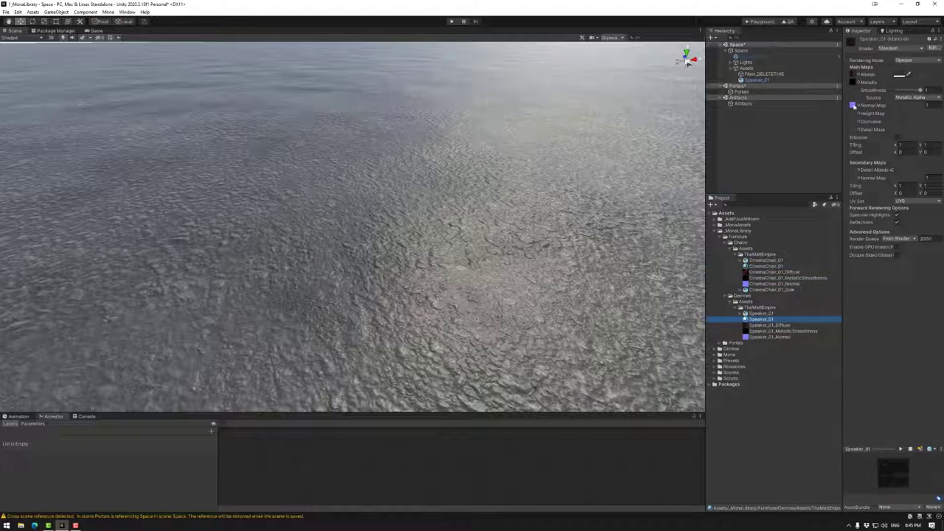
{"action": "left_click", "coordinate": [854, 76]}
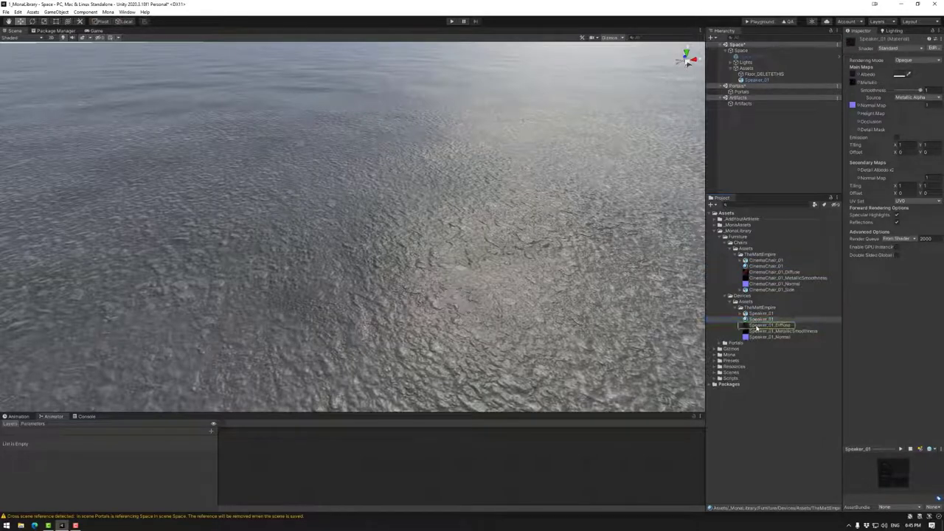
{"action": "left_click", "coordinate": [854, 105]}
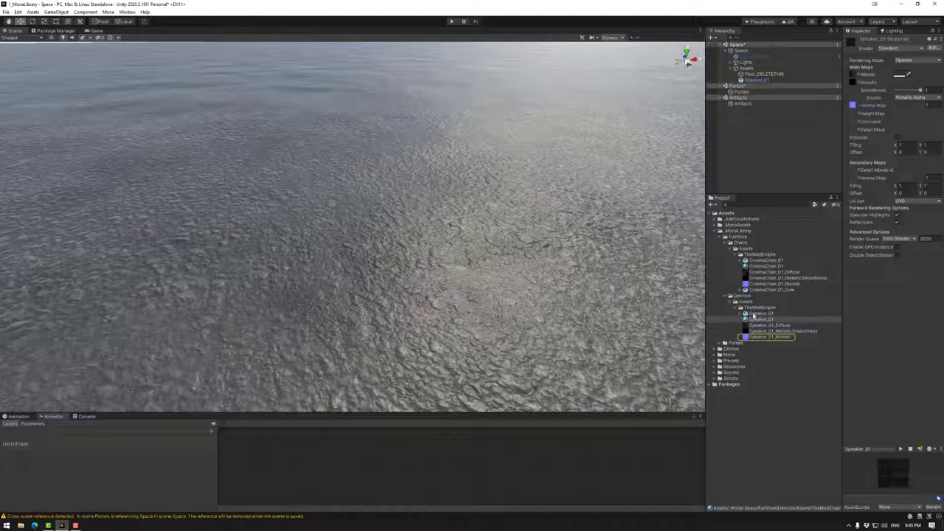
{"action": "left_click", "coordinate": [760, 314]}
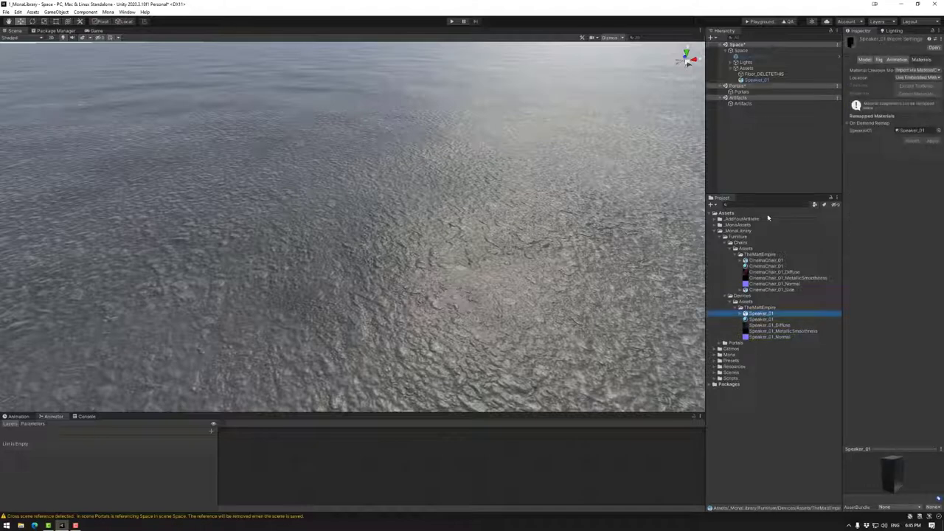
{"action": "double_click", "coordinate": [758, 80]}
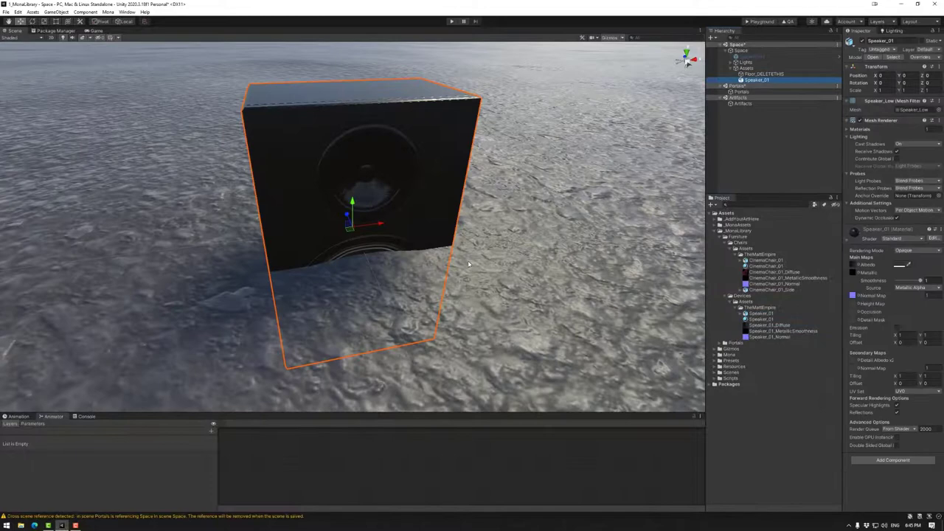
{"action": "scroll", "coordinate": [468, 264], "scroll_direction": "down", "scroll_amount": 10}
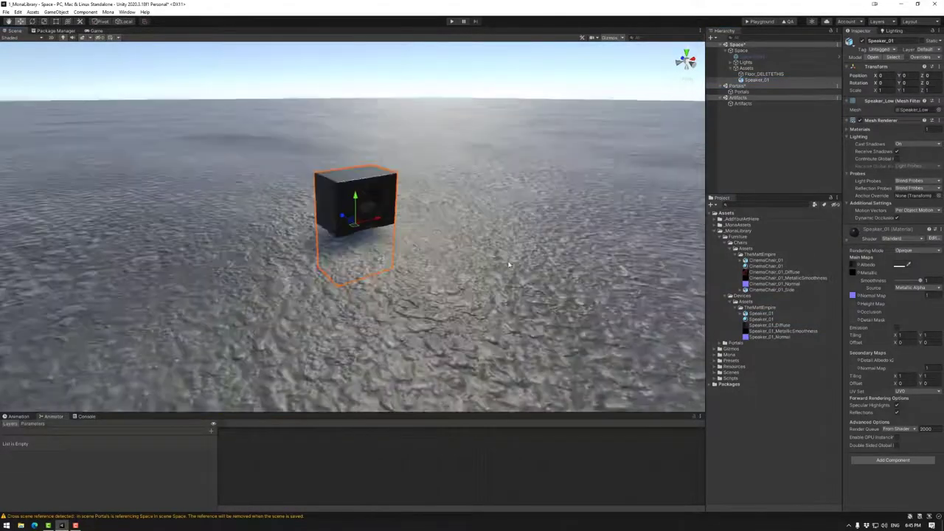
{"action": "scroll", "coordinate": [508, 267], "scroll_direction": "down", "scroll_amount": 3}
{"action": "scroll", "coordinate": [502, 275], "scroll_direction": "up", "scroll_amount": 8}
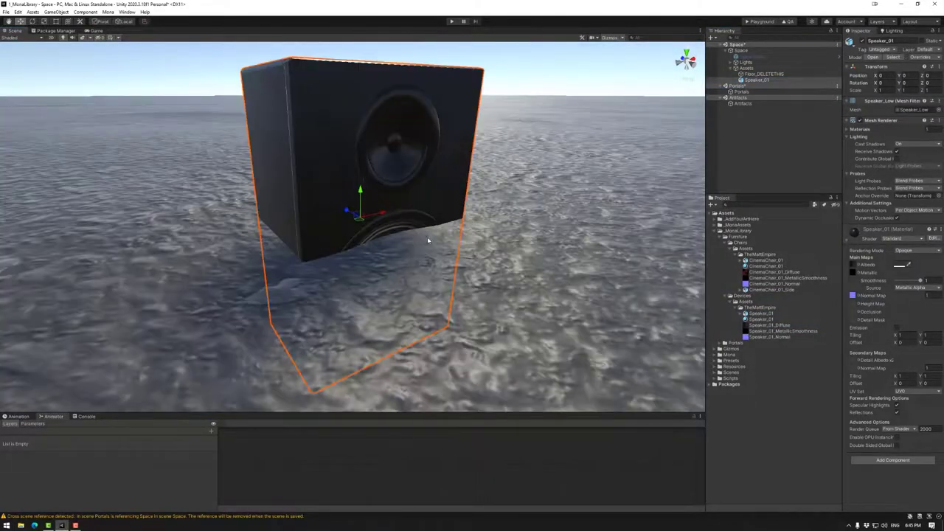
{"action": "left_click_drag", "start_coordinate": [427, 239], "coordinate": [496, 207], "text": "alt"}
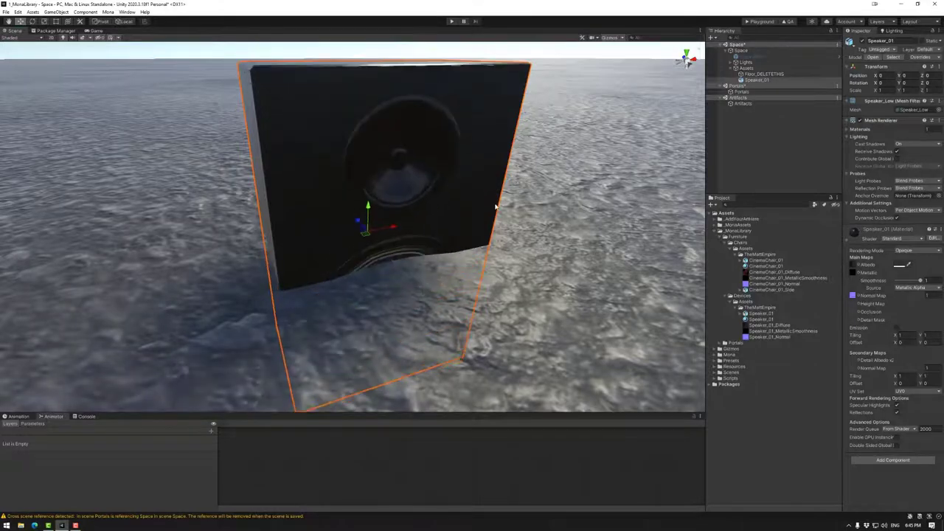
{"action": "left_click_drag", "start_coordinate": [430, 271], "coordinate": [510, 294], "text": "alt"}
{"action": "scroll", "coordinate": [509, 295], "scroll_direction": "down", "scroll_amount": 10}
{"action": "left_click_drag", "start_coordinate": [428, 281], "coordinate": [442, 274], "text": "alt"}
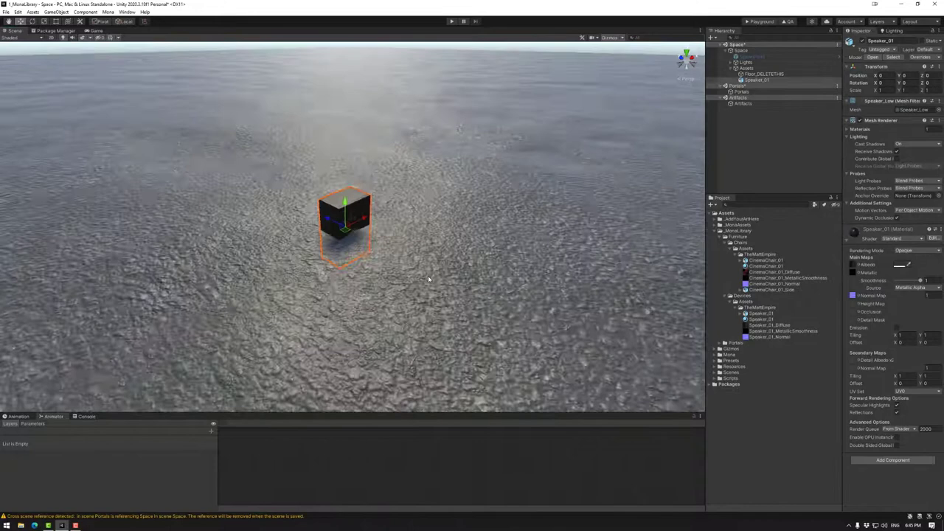
{"action": "scroll", "coordinate": [453, 272], "scroll_direction": "up", "scroll_amount": 2}
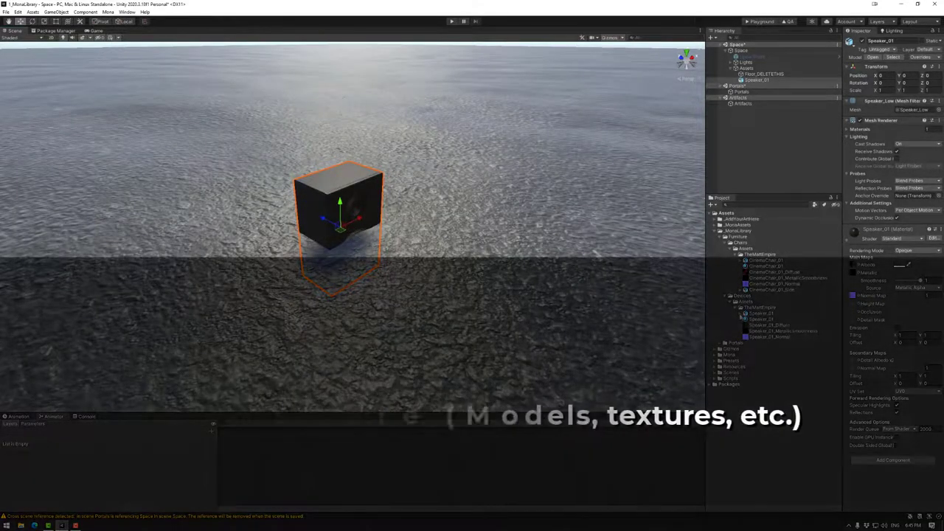
- Make Speaker_01 an Original Prefab in the Devices folder
{"action": "left_click", "coordinate": [740, 308]}
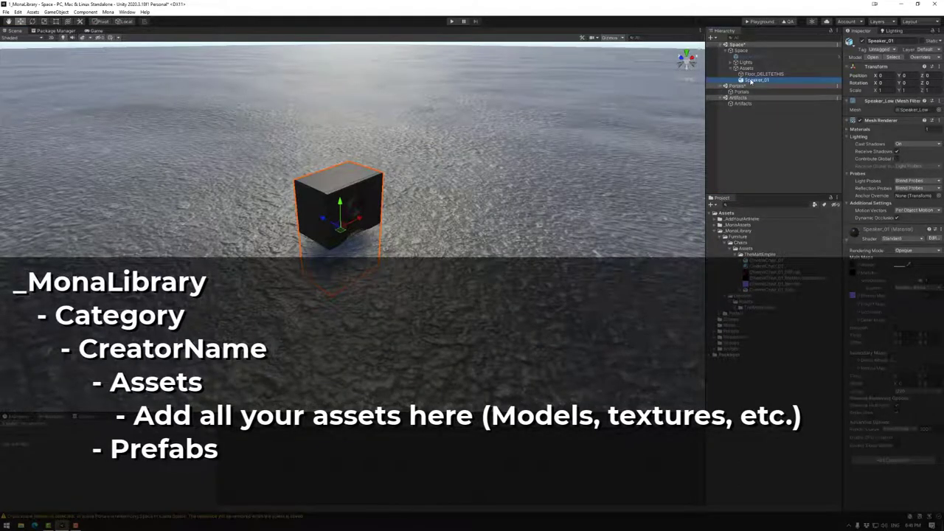
{"action": "left_click", "coordinate": [748, 244]}
{"action": "left_click_drag", "start_coordinate": [745, 302], "coordinate": [747, 302]}
{"action": "left_click", "coordinate": [457, 278]}
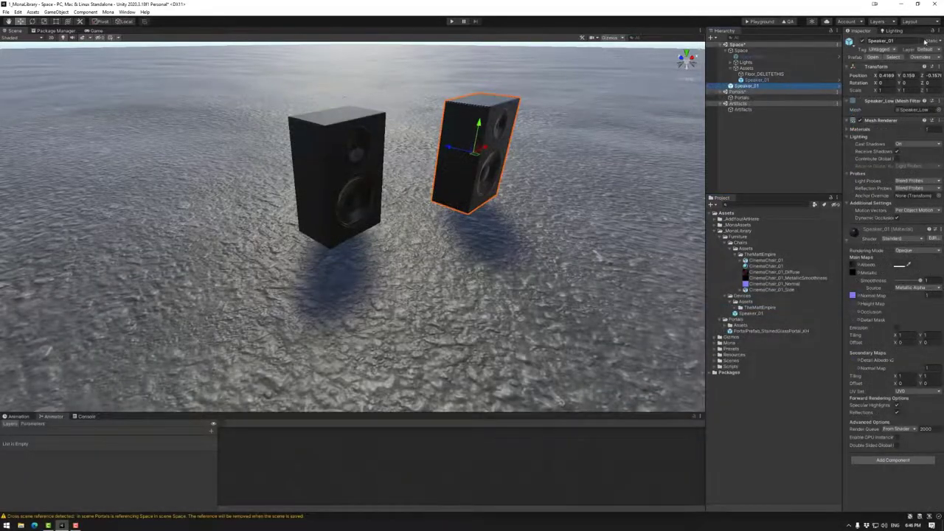
- Apply all prefab overrides, then undo back and remove the speaker from the scene
{"action": "left_click", "coordinate": [927, 58]}
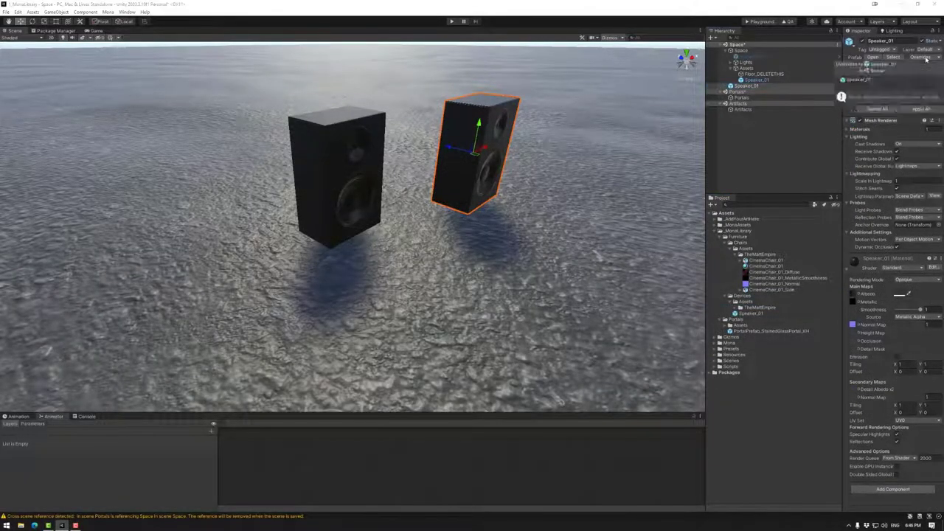
{"action": "left_click", "coordinate": [922, 109]}
{"action": "left_click", "coordinate": [336, 172]}
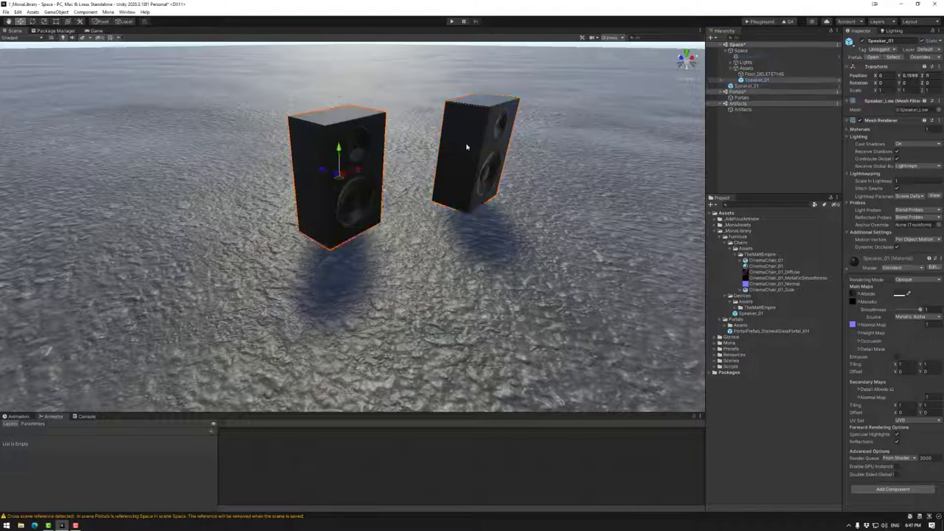
{"action": "key", "text": "ctrl+z"}
{"action": "key", "text": "ctrl+z"}
{"action": "key", "text": "ctrl+z"}
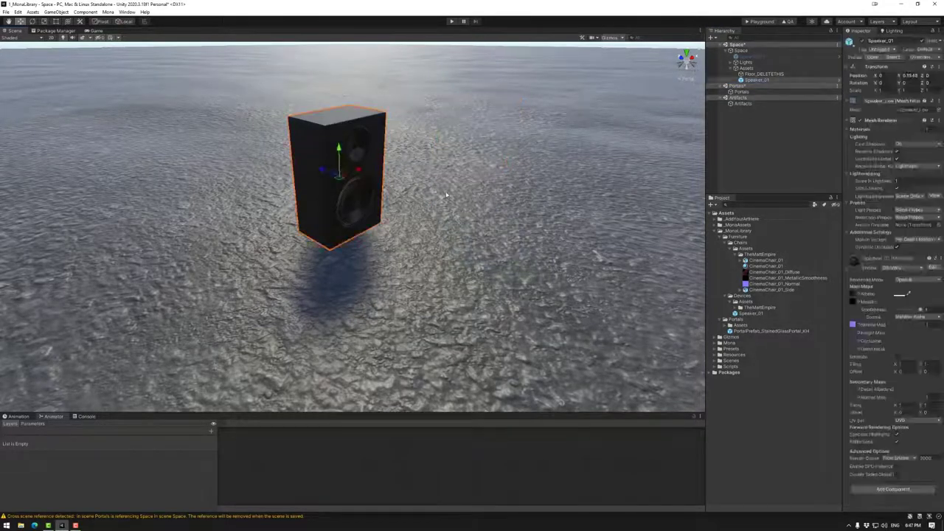
{"action": "key", "text": "ctrl+z"}
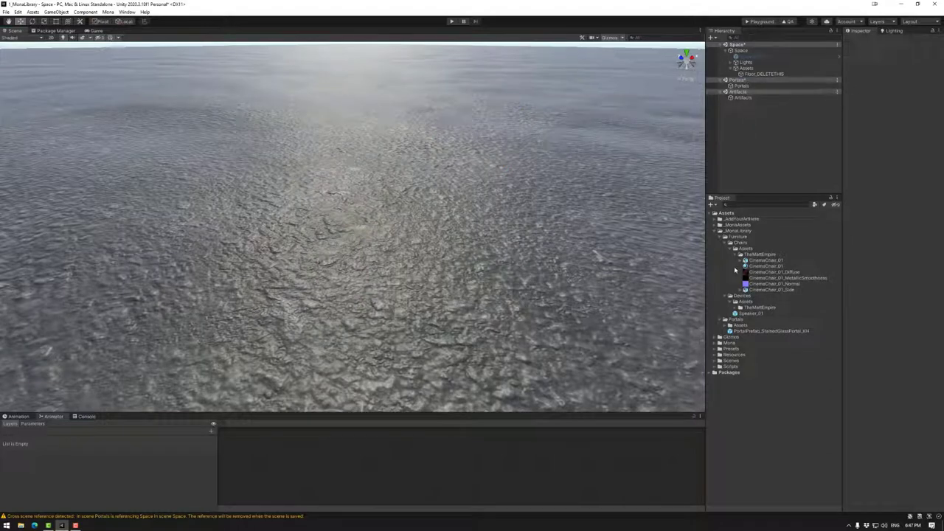
- Add CinemaChair_01 and CinemaChair_01_Side to the scene, nested under a new empty parent 'Chairs'
{"action": "left_click_drag", "start_coordinate": [762, 262], "coordinate": [746, 71]}
{"action": "left_click_drag", "start_coordinate": [771, 290], "coordinate": [760, 79]}
{"action": "key", "text": "f"}
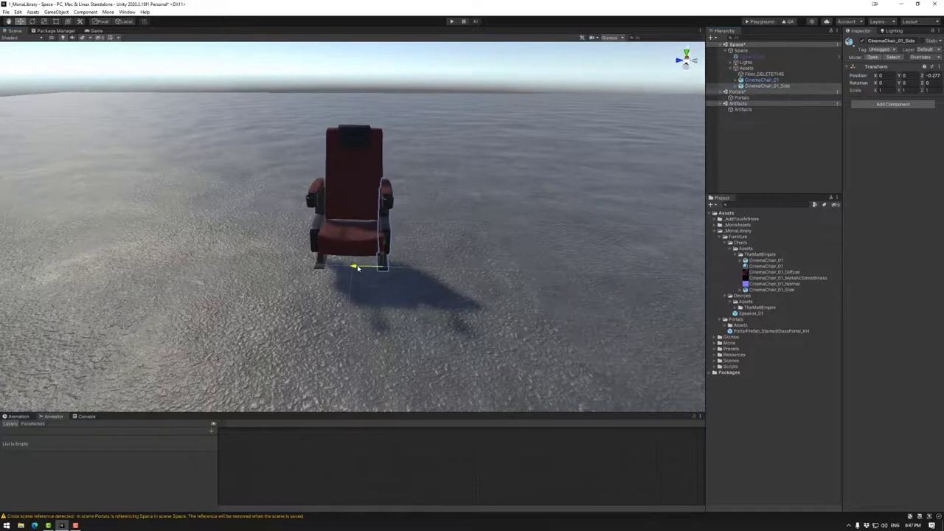
{"action": "right_click", "coordinate": [747, 68]}
{"action": "left_click", "coordinate": [792, 143]}
{"action": "type", "text": "Chairs"}
{"action": "key", "text": "Return"}
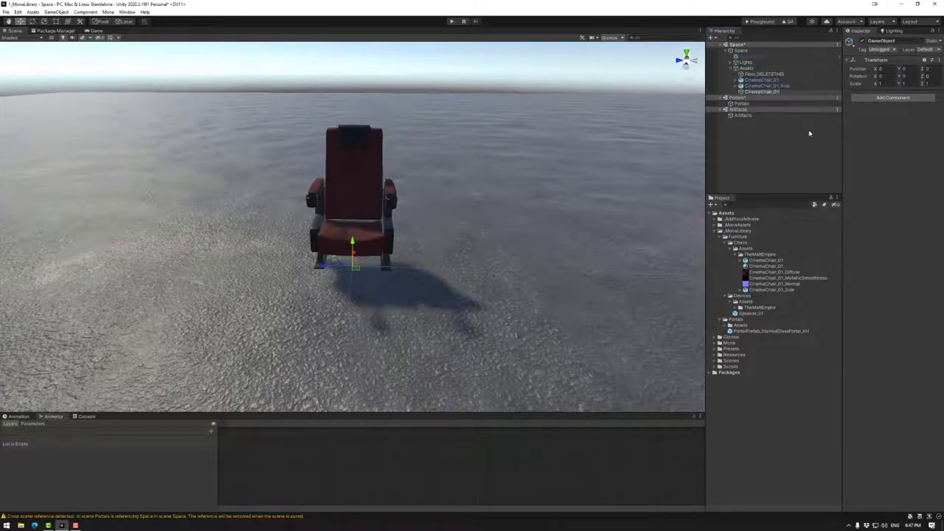
{"action": "left_click", "coordinate": [761, 79]}
{"action": "left_click", "coordinate": [771, 86], "text": "shift"}
{"action": "left_click_drag", "start_coordinate": [771, 86], "coordinate": [753, 91]}
- Move the chair's side piece away to the right
{"action": "scroll", "coordinate": [429, 271], "scroll_direction": "up", "scroll_amount": 3}
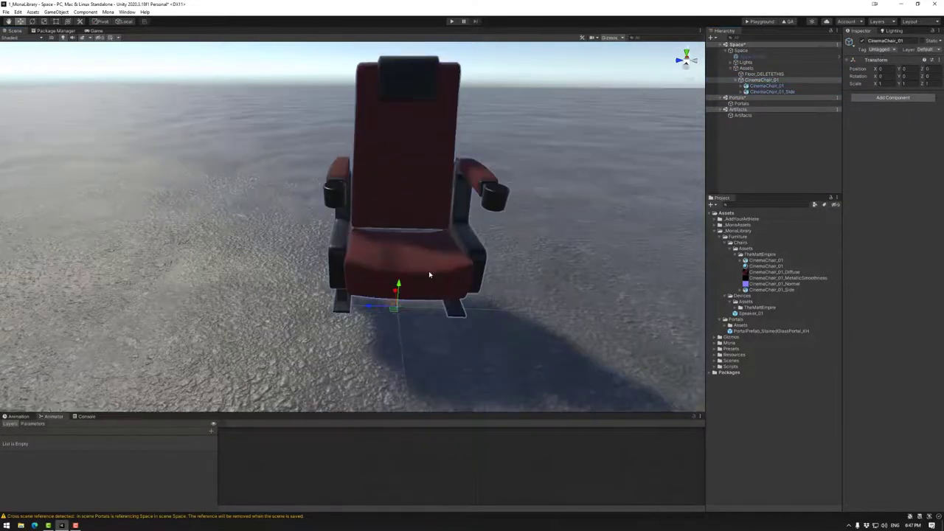
{"action": "left_click_drag", "start_coordinate": [405, 223], "coordinate": [487, 236], "text": "alt"}
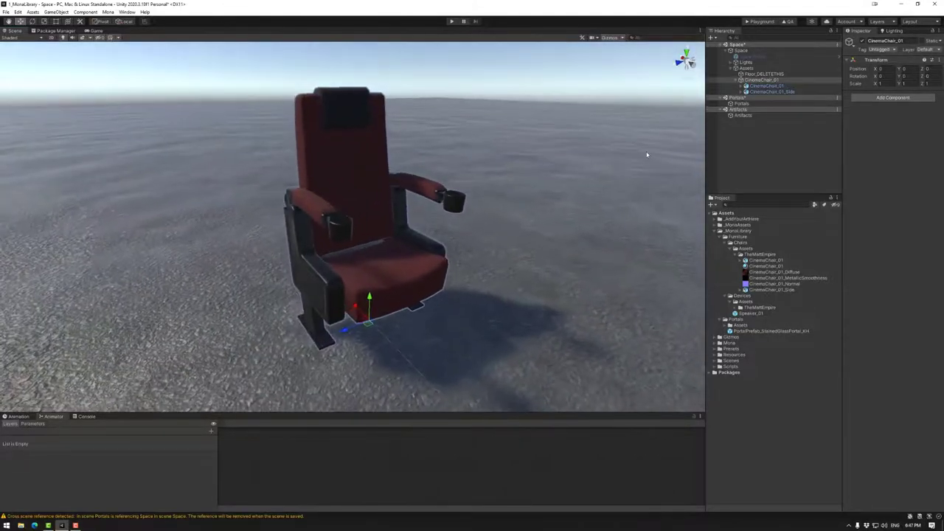
{"action": "left_click", "coordinate": [773, 92]}
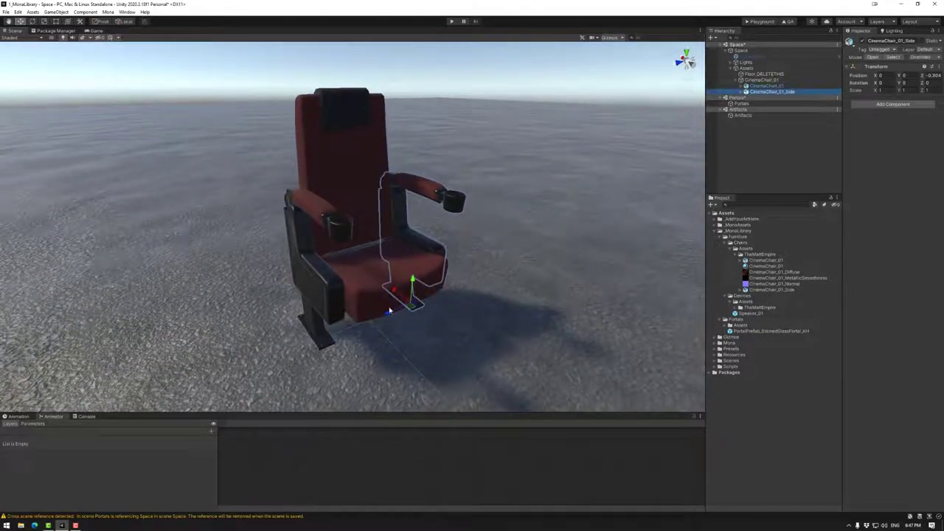
{"action": "left_click_drag", "start_coordinate": [389, 314], "coordinate": [613, 214]}
- Duplicate the chair body, slide the side piece back, then undo and redo the changes
{"action": "left_click", "coordinate": [351, 283]}
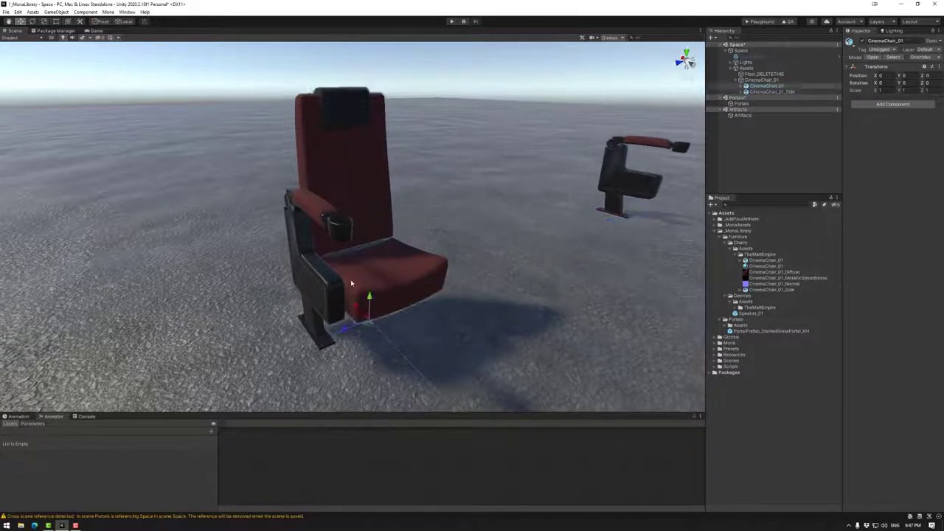
{"action": "key", "text": "ctrl+d"}
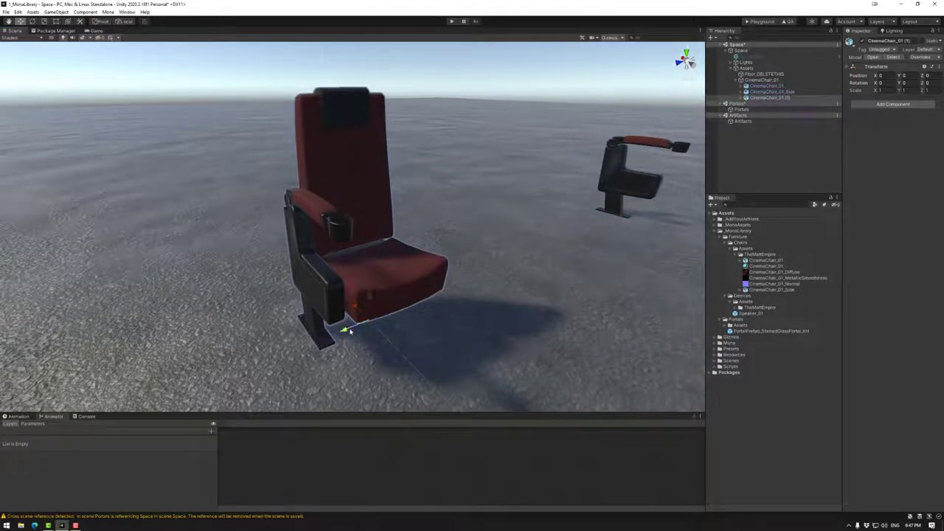
{"action": "left_click_drag", "start_coordinate": [344, 329], "coordinate": [422, 298]}
{"action": "left_click", "coordinate": [600, 199]}
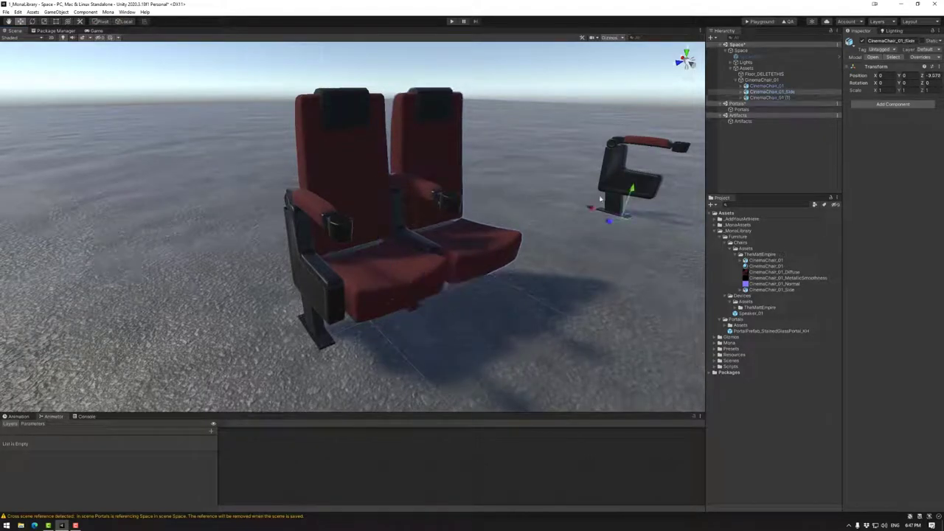
{"action": "left_click_drag", "start_coordinate": [609, 222], "coordinate": [459, 287]}
{"action": "key", "text": "ctrl+z"}
{"action": "key", "text": "ctrl+z"}
{"action": "key", "text": "ctrl+z"}
{"action": "key", "text": "ctrl+z"}
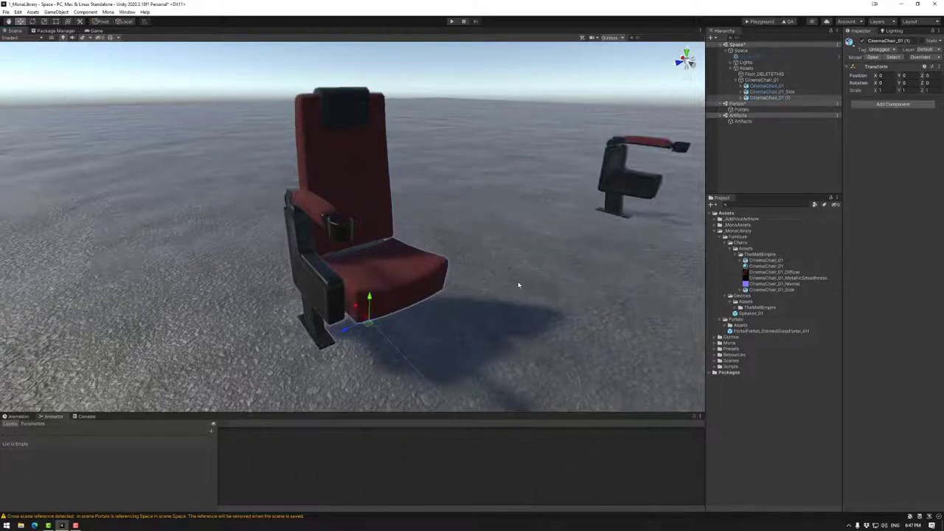
{"action": "key", "text": "ctrl+y"}
{"action": "key", "text": "ctrl+y"}
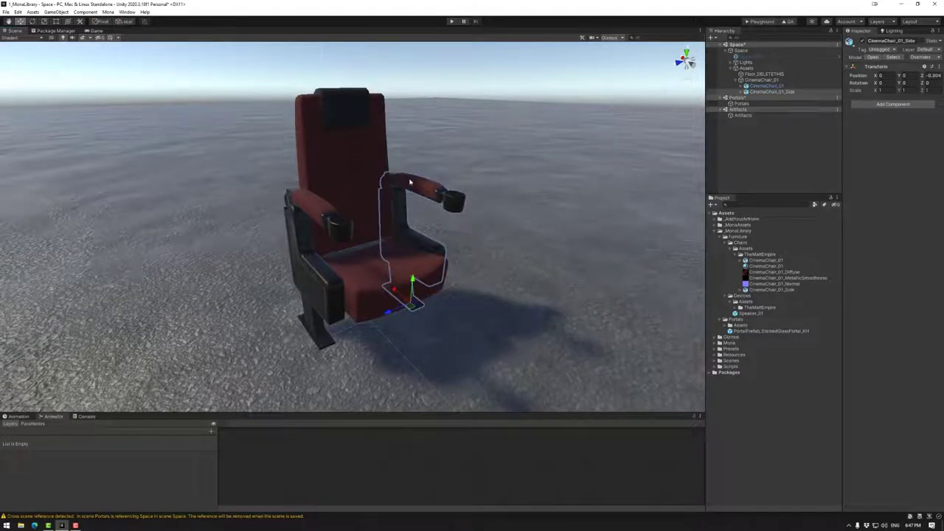
- Inspect the chair pieces and material, collapse TheMattEmpire, and select the CinemaChair_01 parent
{"action": "left_click", "coordinate": [760, 86]}
{"action": "left_click", "coordinate": [758, 90]}
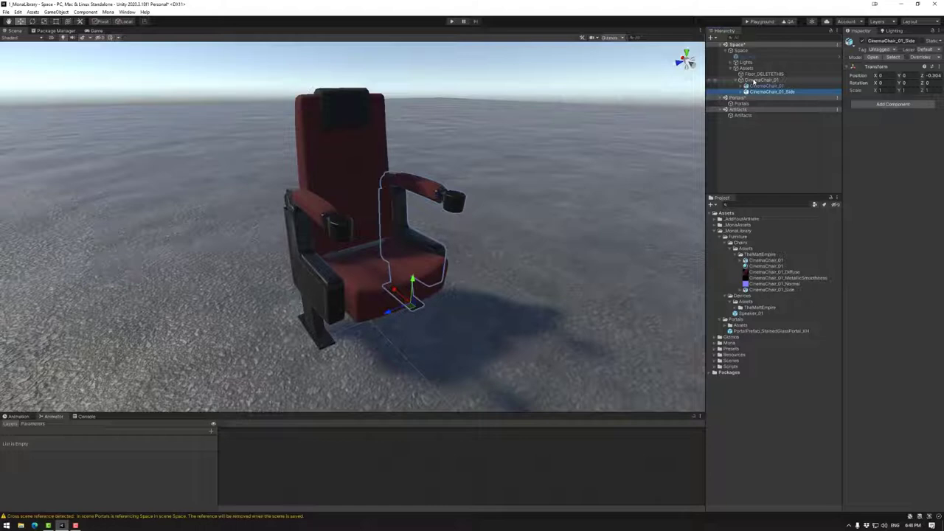
{"action": "left_click", "coordinate": [753, 80]}
{"action": "left_click", "coordinate": [762, 266]}
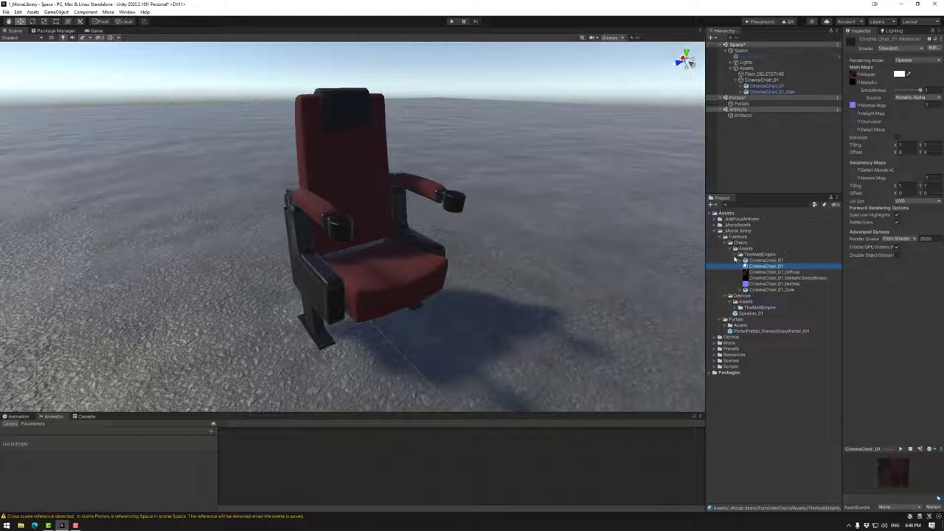
{"action": "left_click", "coordinate": [740, 254]}
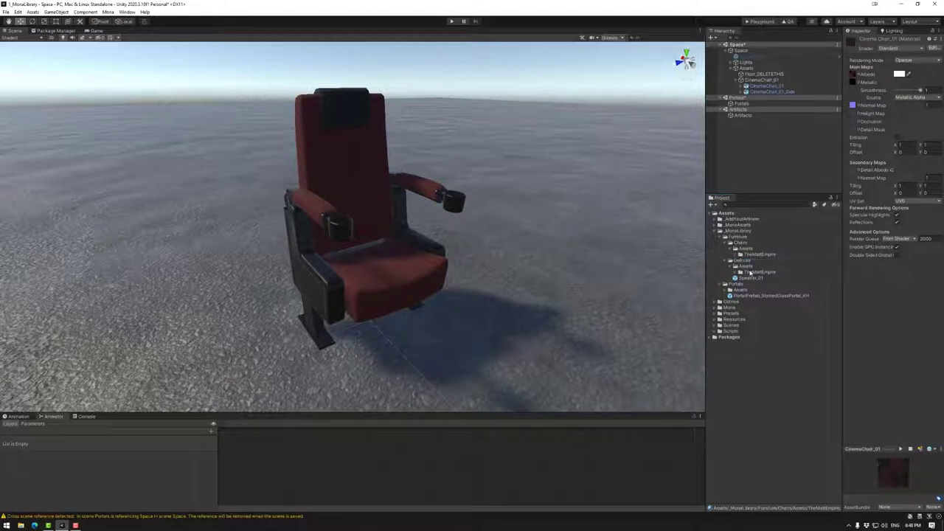
{"action": "left_click", "coordinate": [755, 80]}
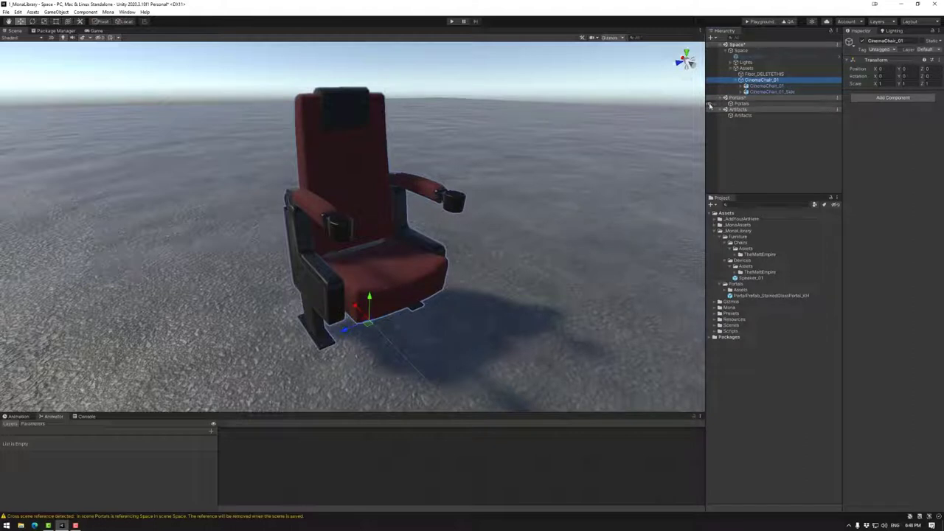
- Save the grouped chair as the CinemaChair_01 prefab under Chairs > TheMattEmpire
{"action": "left_click_drag", "start_coordinate": [757, 81], "coordinate": [741, 243]}
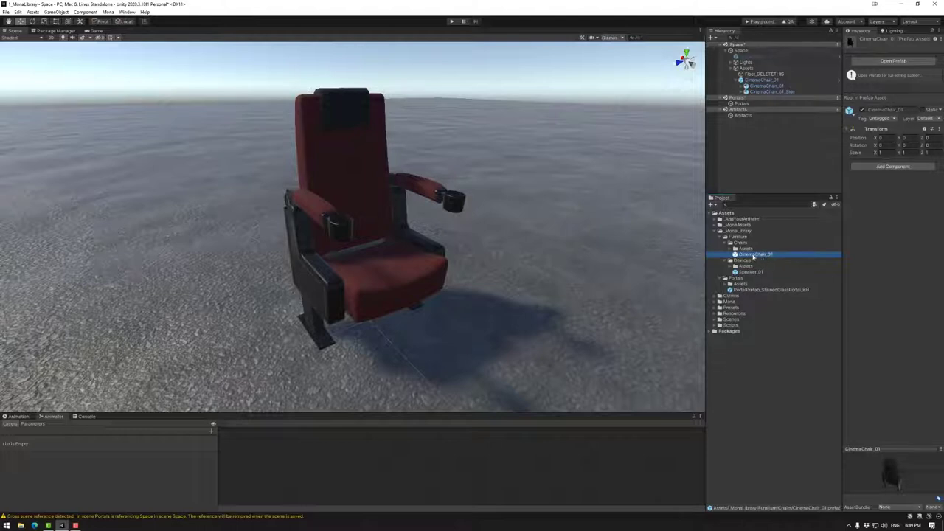
{"action": "left_click", "coordinate": [731, 249]}
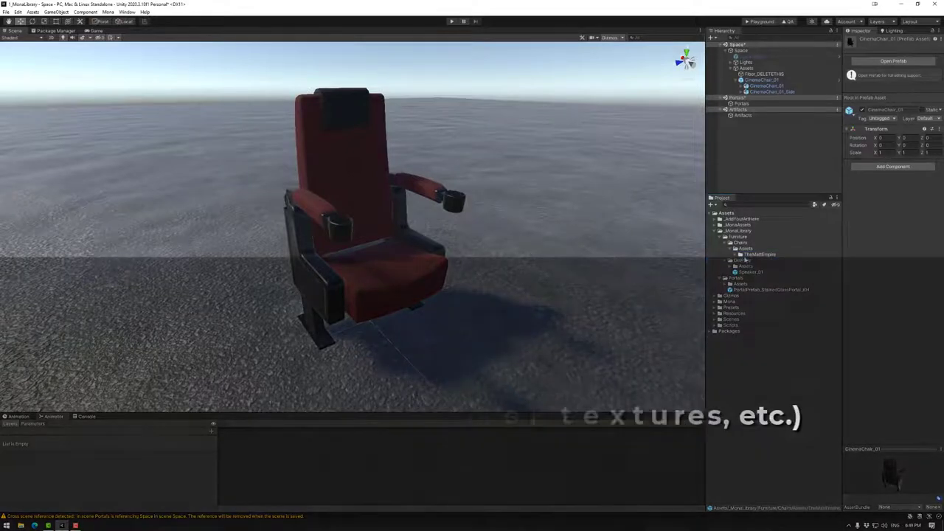
{"action": "left_click", "coordinate": [735, 254]}
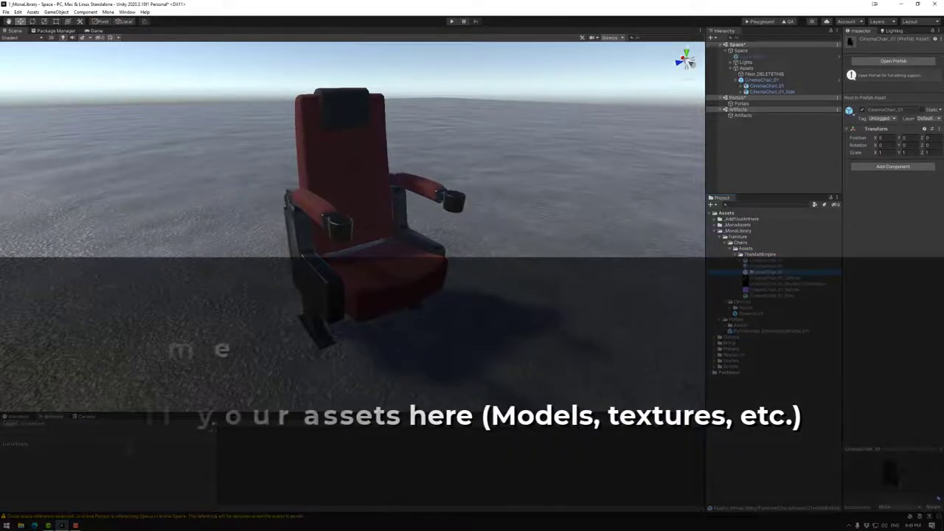
{"action": "left_click", "coordinate": [760, 273]}
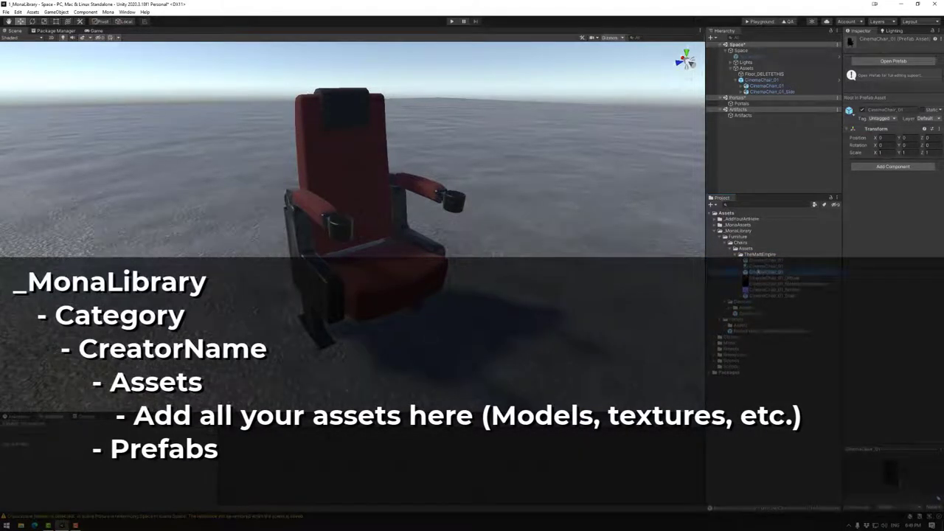
- Create an Assets folder in TheMattEmpire and move the chair's source files into it
{"action": "left_click", "coordinate": [752, 255]}
{"action": "right_click", "coordinate": [754, 256]}
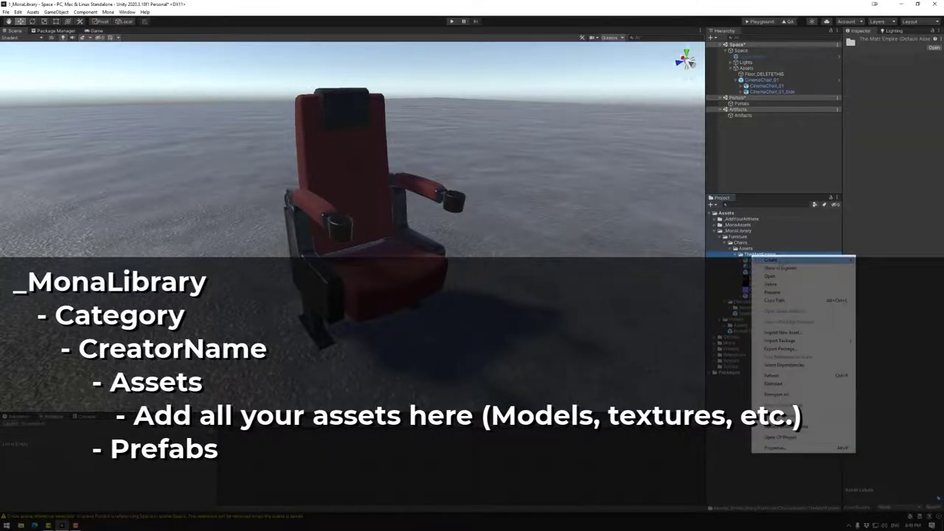
{"action": "mouse_move", "coordinate": [771, 260]}
{"action": "left_click", "coordinate": [679, 233]}
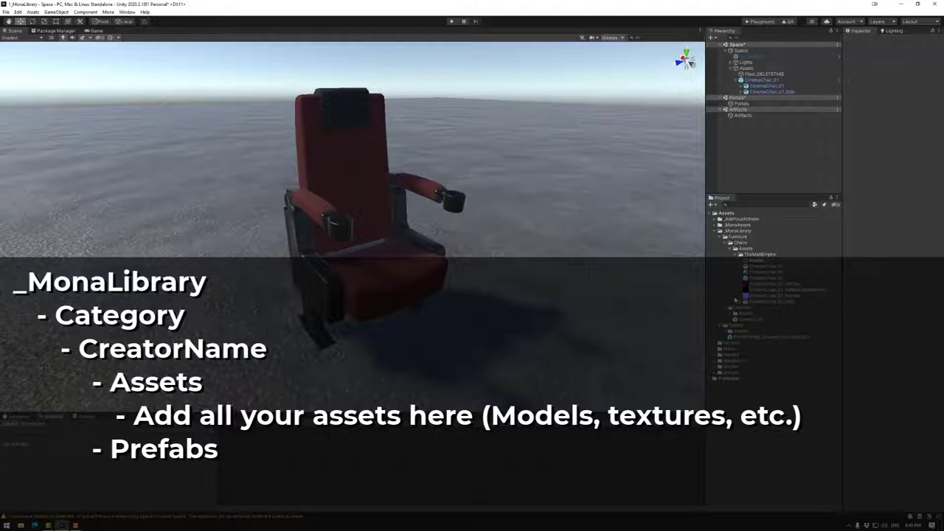
{"action": "key", "text": "Return"}
{"action": "left_click", "coordinate": [766, 266]}
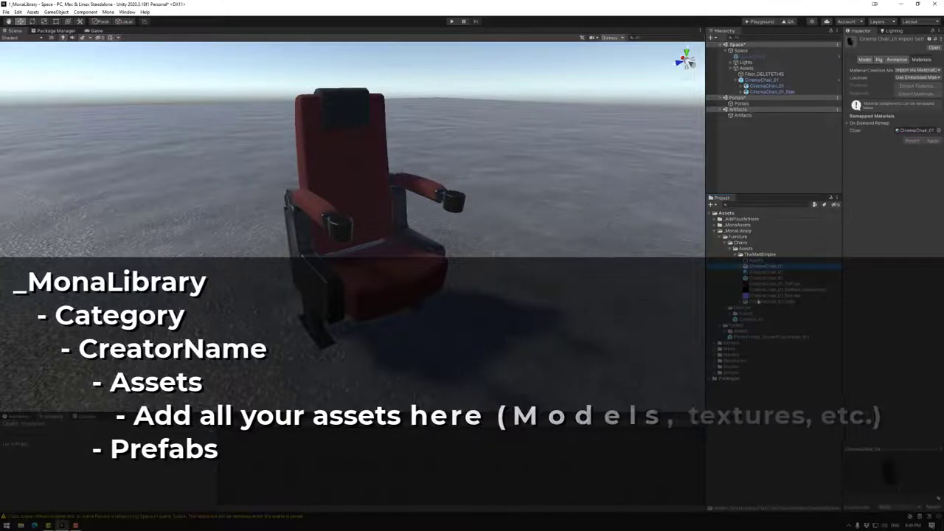
{"action": "left_click", "coordinate": [771, 301], "text": "shift"}
{"action": "left_click_drag", "start_coordinate": [757, 280], "coordinate": [758, 261]}
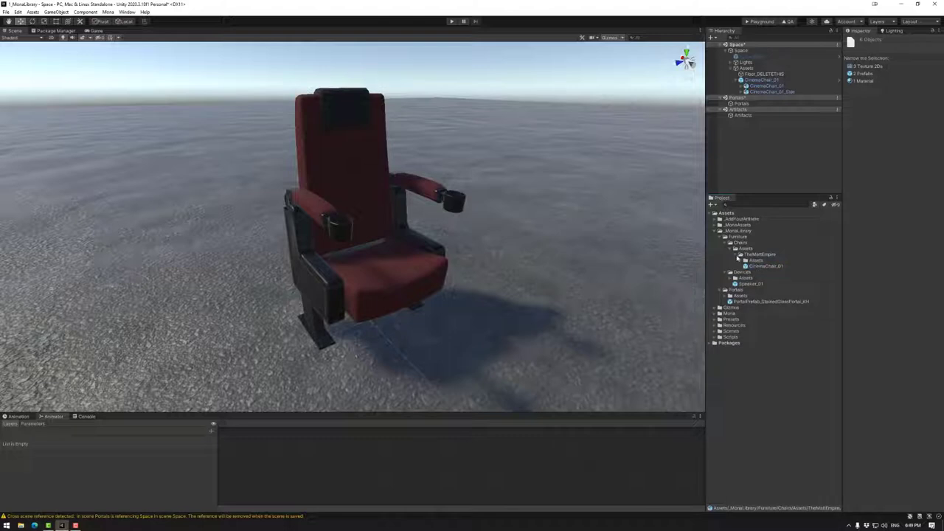
- Check the Assets subfolder contents and the CinemaChair_01 prefab, then collapse TheMattEmpire
{"action": "left_click", "coordinate": [736, 257]}
{"action": "left_click", "coordinate": [736, 255]}
{"action": "left_click", "coordinate": [741, 260]}
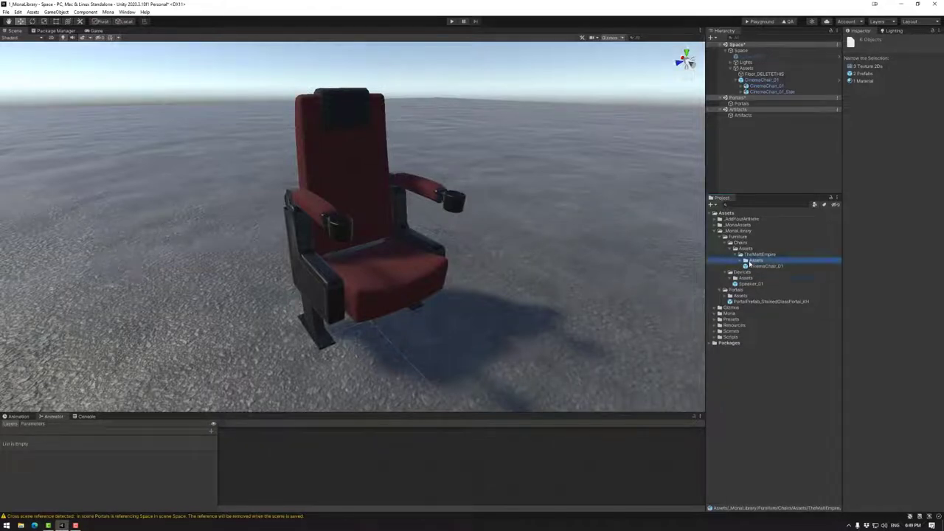
{"action": "left_click", "coordinate": [742, 261]}
{"action": "left_click", "coordinate": [742, 261]}
{"action": "left_click", "coordinate": [757, 267]}
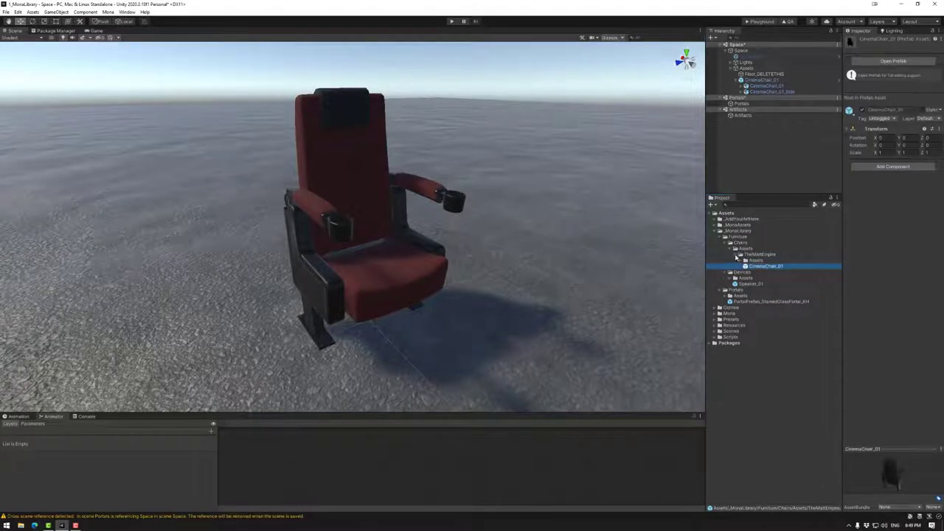
{"action": "left_click", "coordinate": [736, 256]}
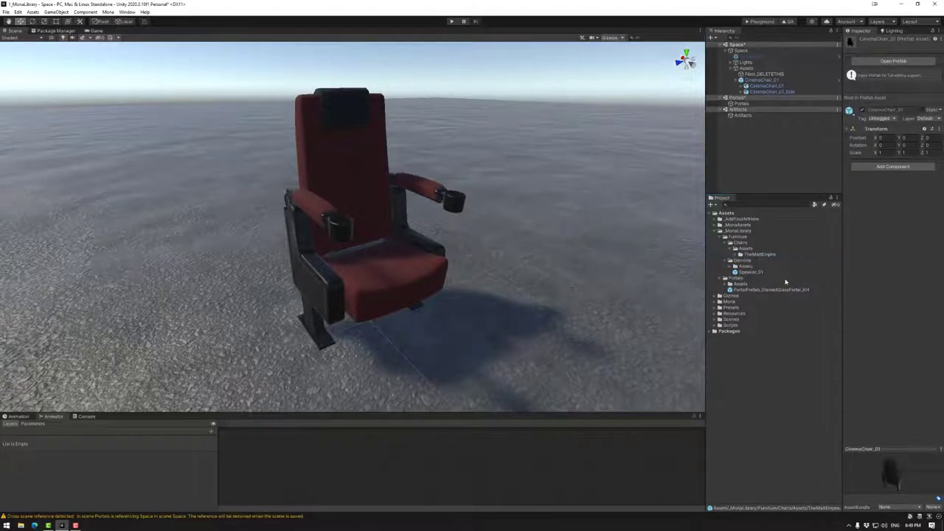
- Place a copy of the CinemaChair_01 prefab in the scene and nudge it
{"action": "left_click", "coordinate": [739, 243]}
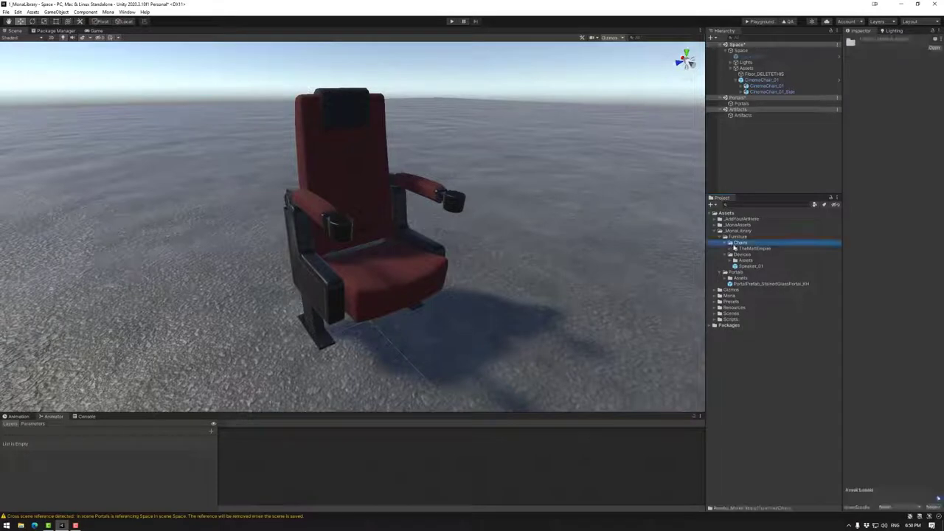
{"action": "left_click", "coordinate": [730, 249]}
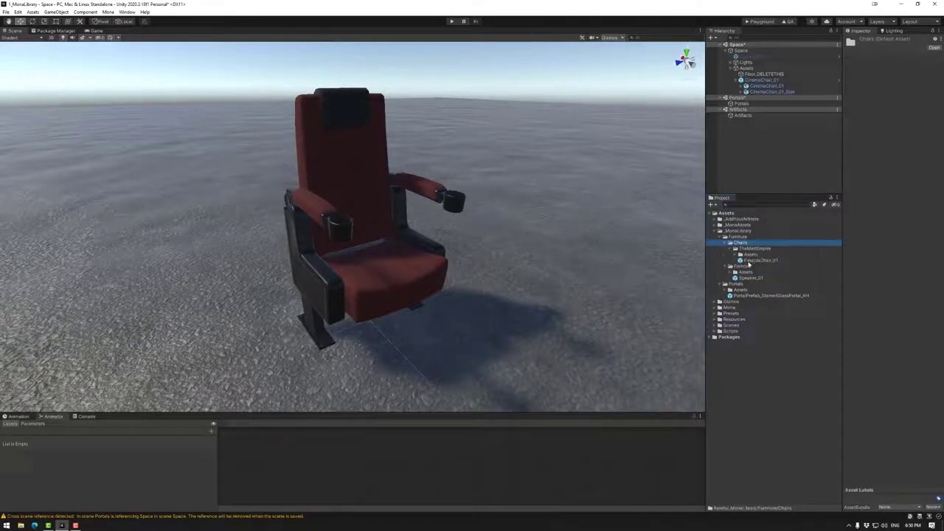
{"action": "left_click_drag", "start_coordinate": [749, 263], "coordinate": [539, 274]}
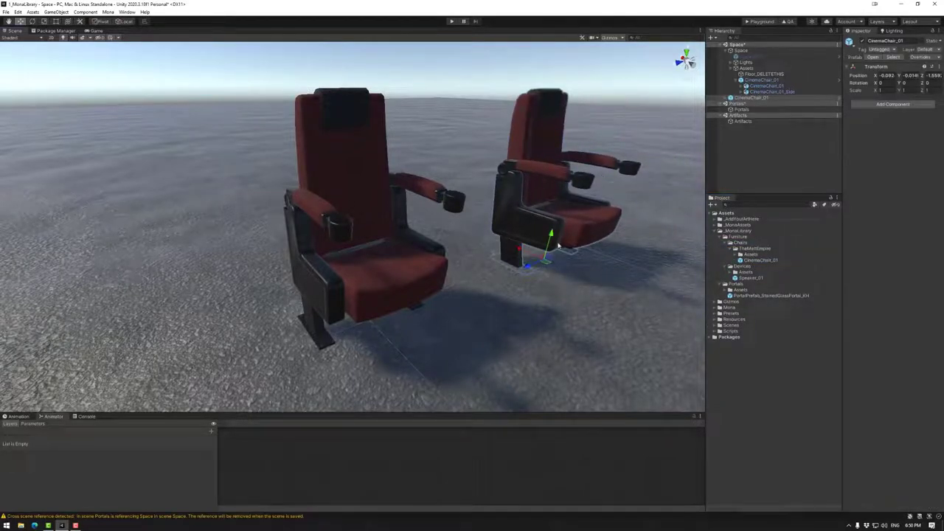
{"action": "mouse_move", "coordinate": [551, 236]}
{"action": "left_mouse_down"}
{"action": "mouse_move", "coordinate": [552, 221]}
{"action": "mouse_move", "coordinate": [552, 237]}
{"action": "left_mouse_up"}
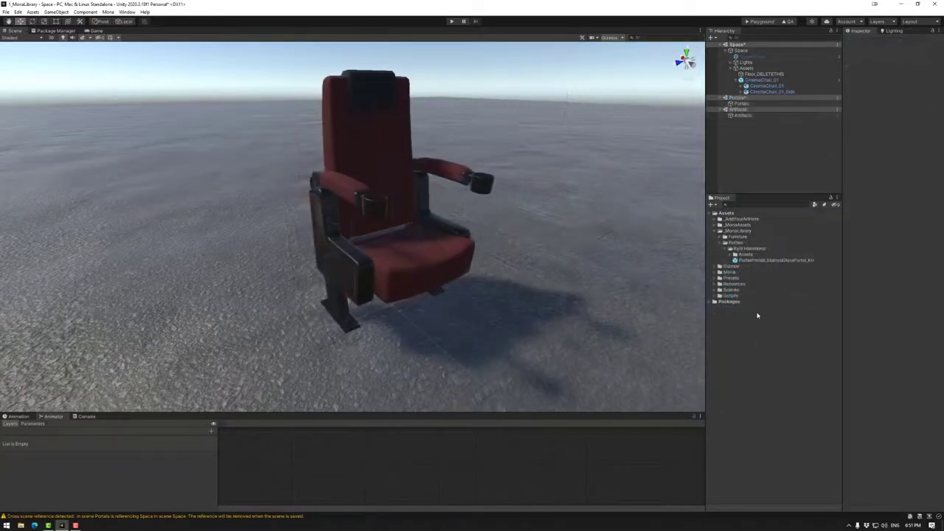
- Check CinemaChair_01 under Furniture > Chairs > TheMallEmpire and remove the chair from the scene
{"action": "left_click", "coordinate": [721, 237]}
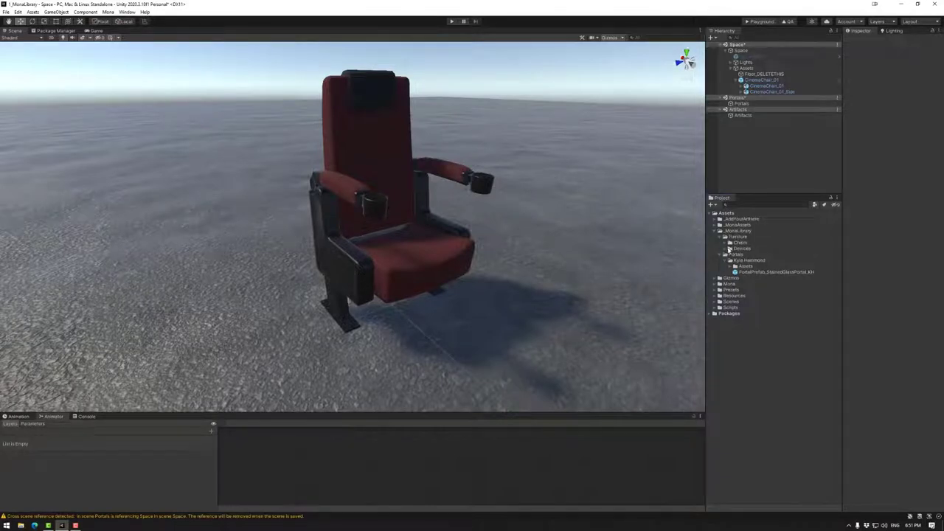
{"action": "left_click", "coordinate": [729, 249]}
{"action": "left_click", "coordinate": [727, 243]}
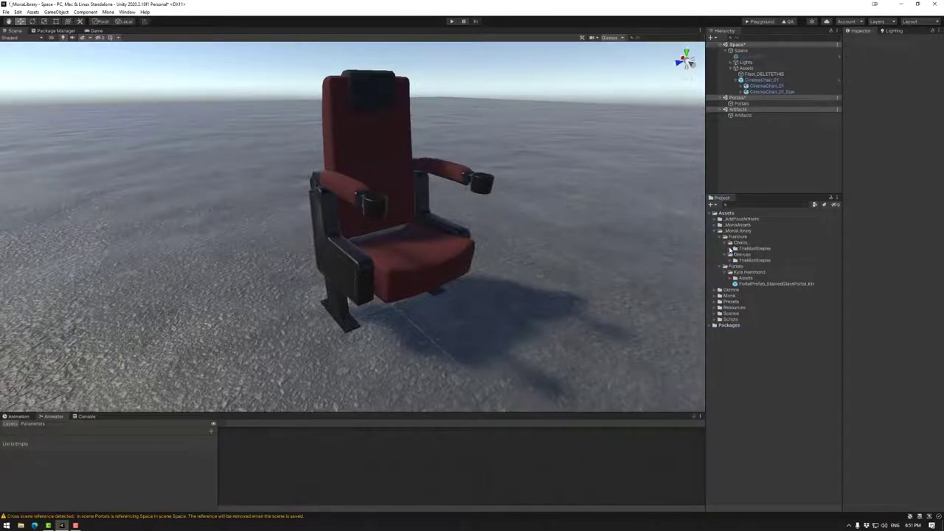
{"action": "left_click", "coordinate": [730, 249]}
{"action": "left_click", "coordinate": [746, 262]}
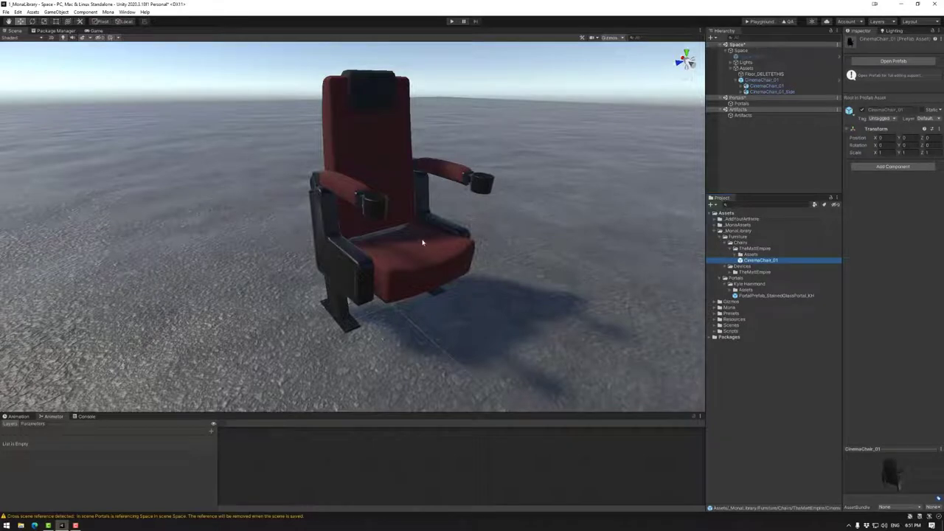
{"action": "left_click_drag", "start_coordinate": [423, 242], "coordinate": [733, 253]}
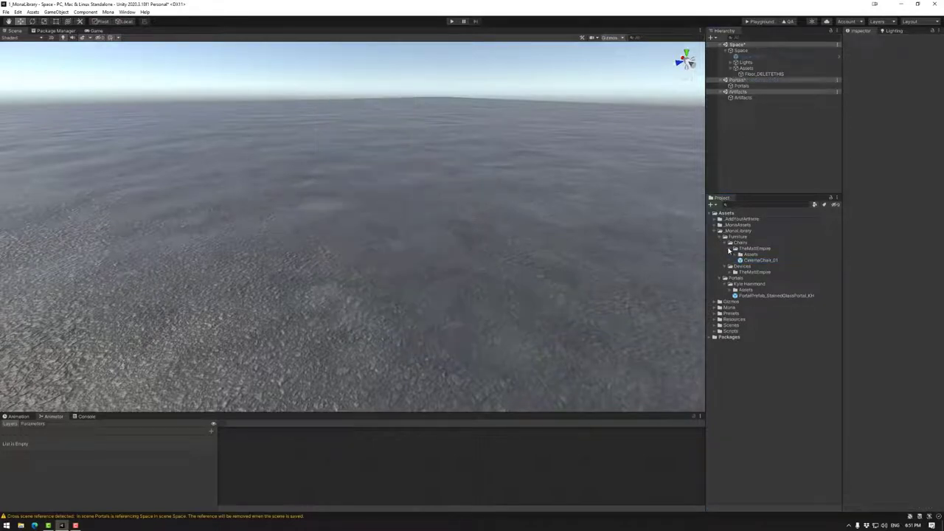
- Export CinemaChair_01 with its dependencies to D:\_Mona as CinemaChair_01.unitypackage
{"action": "left_click", "coordinate": [728, 249]}
{"action": "left_click", "coordinate": [729, 250]}
{"action": "right_click", "coordinate": [748, 261]}
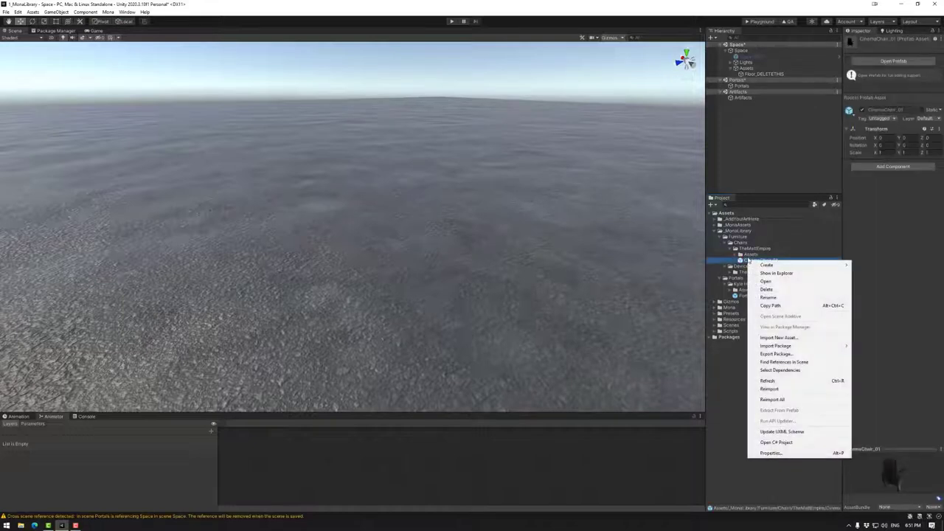
{"action": "left_click", "coordinate": [776, 354]}
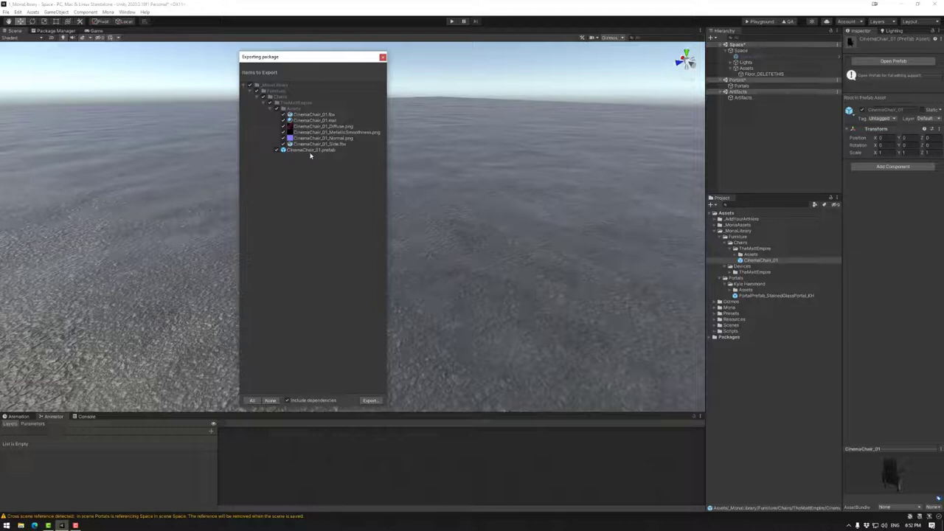
{"action": "left_click", "coordinate": [370, 401]}
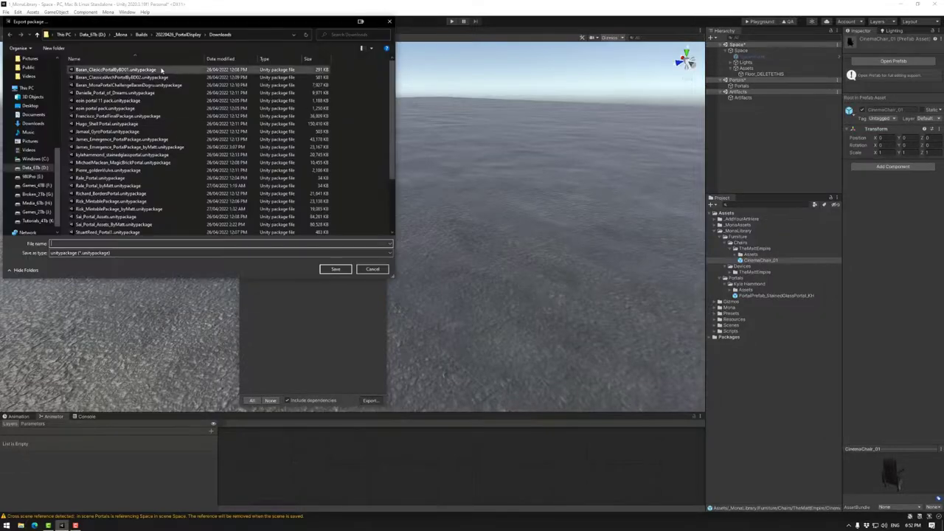
{"action": "left_click", "coordinate": [120, 35]}
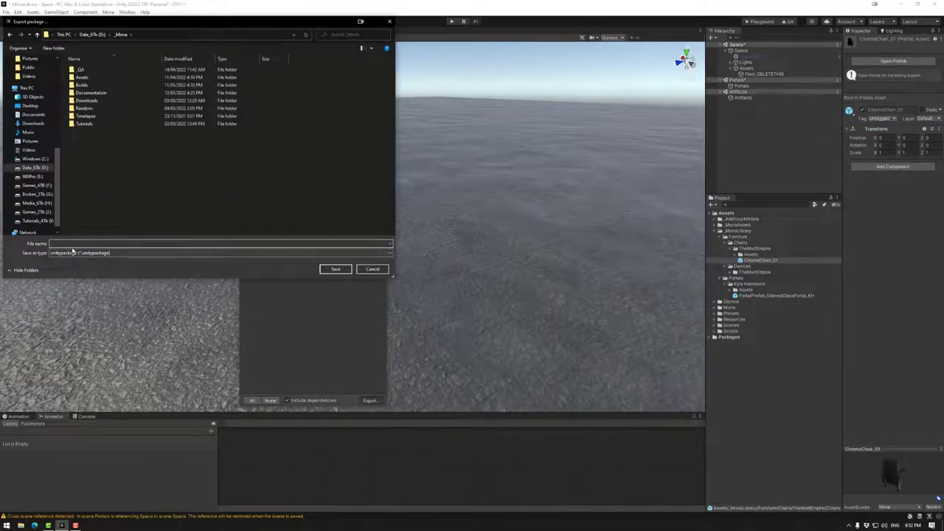
{"action": "type", "text": "Cinema"}
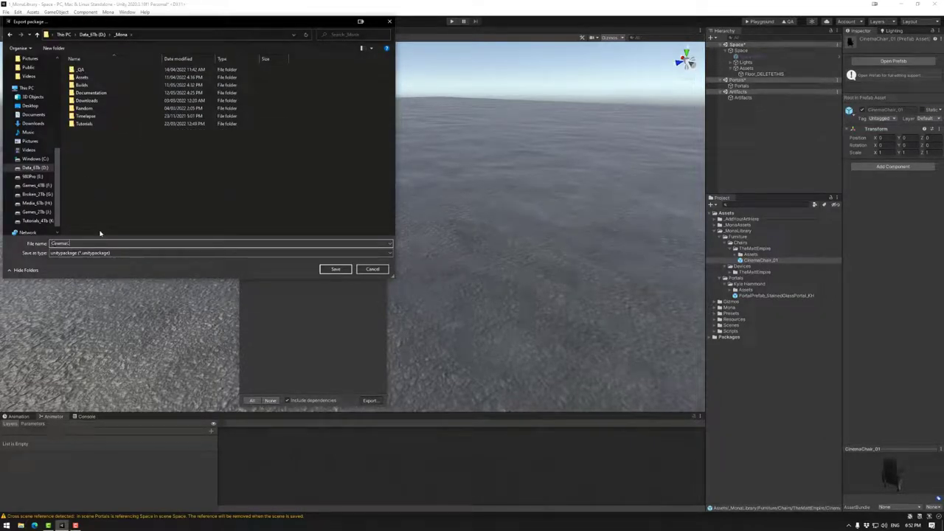
{"action": "type", "text": "Chair_01"}
{"action": "left_click", "coordinate": [336, 268]}
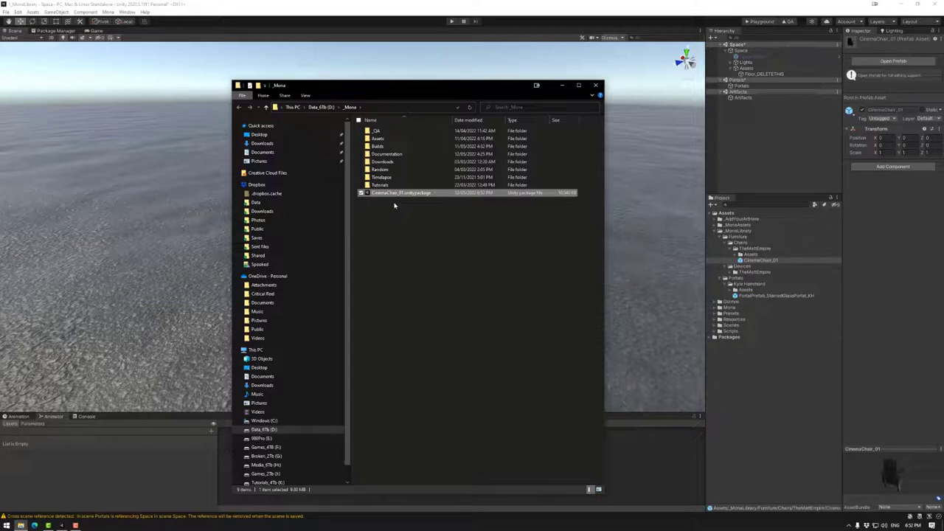
- Export the Speaker_01 prefab to _Mona as TME_Speaker_01.unitypackage
{"action": "left_click", "coordinate": [748, 284]}
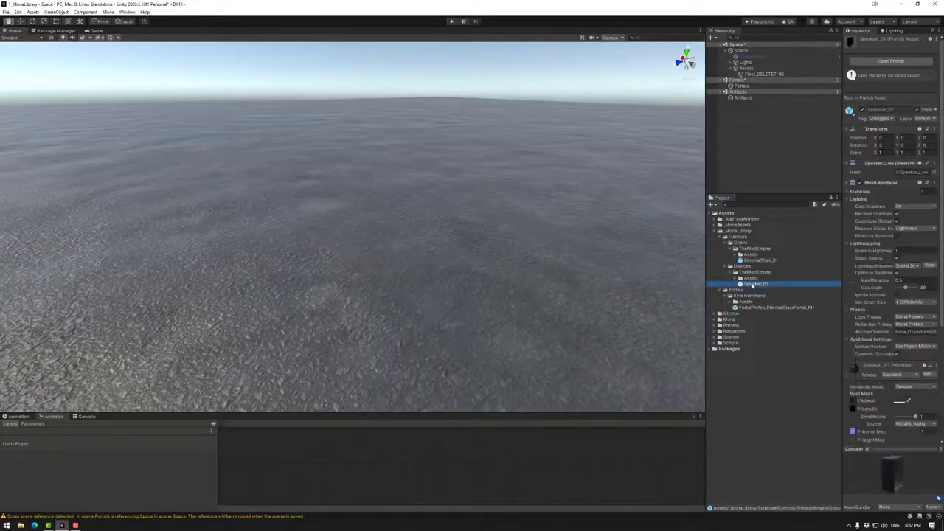
{"action": "right_click", "coordinate": [751, 285]}
{"action": "left_click", "coordinate": [784, 379]}
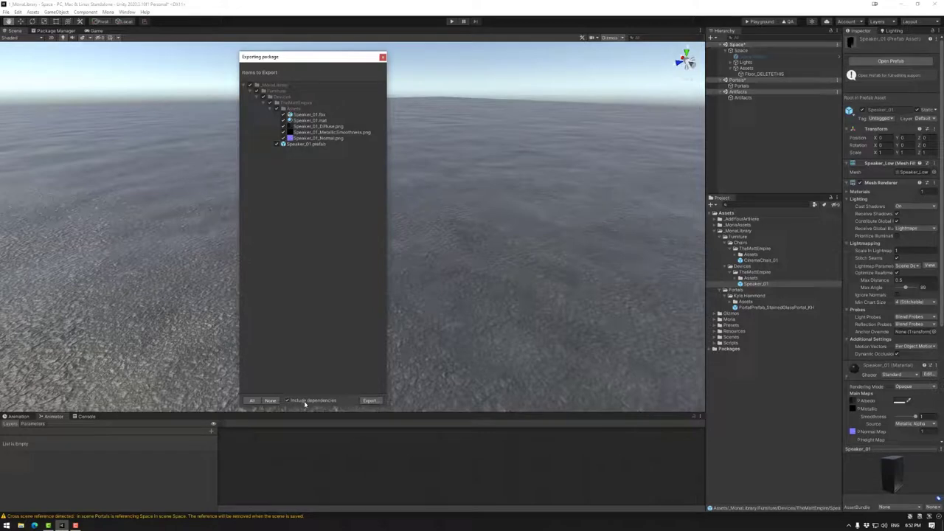
{"action": "left_click", "coordinate": [369, 400]}
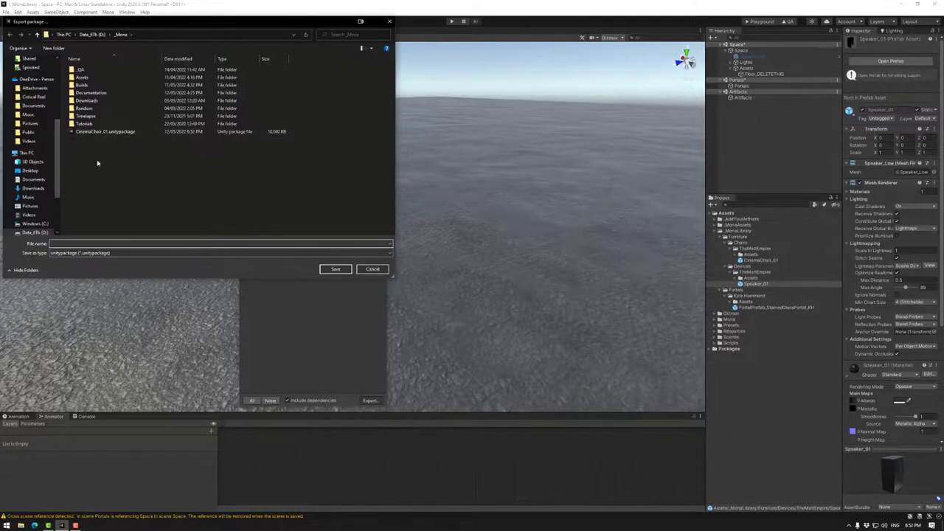
{"action": "type", "text": "Speaker_01"}
{"action": "key", "text": "Home"}
{"action": "type", "text": "TME_"}
{"action": "key", "text": "Return"}
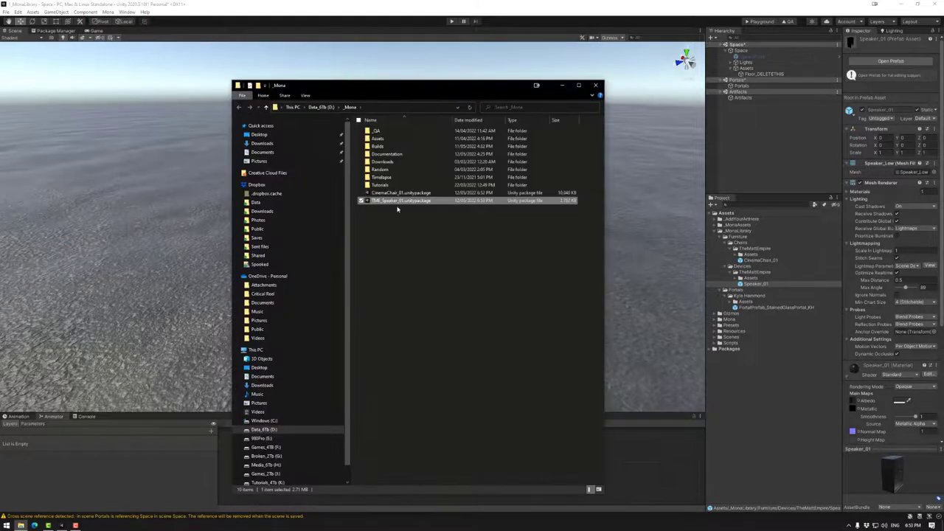
- Rename the chair package file to TME_CinemaChair_01
{"action": "key", "text": "F2"}
{"action": "key", "text": "Home"}
{"action": "type", "text": "TME_"}
{"action": "key", "text": "Return"}
{"action": "right_click", "coordinate": [751, 308]}
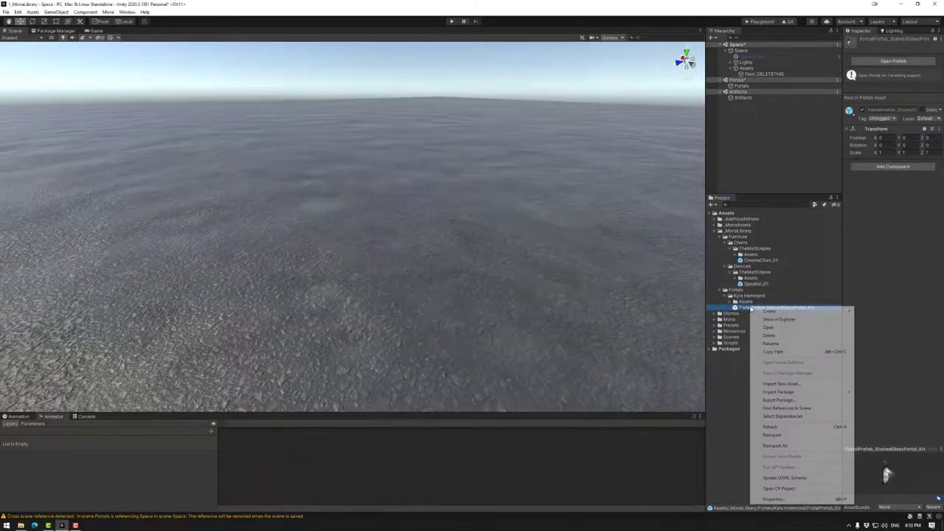
- Export PortalPrefab_StainedGlassPortal_KH as KH_StainedGlassPortal.unitypackage in _Mona, then close the file browser
{"action": "left_click", "coordinate": [779, 400]}
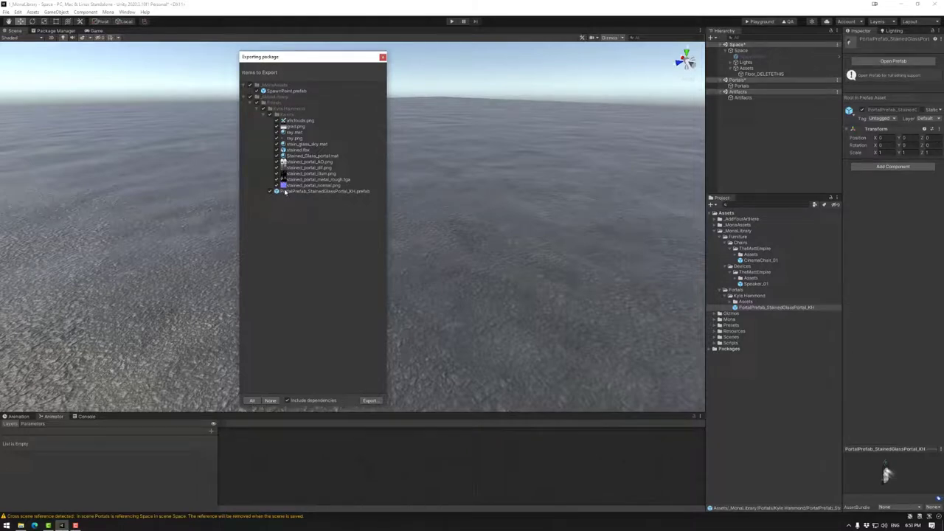
{"action": "left_click", "coordinate": [369, 399]}
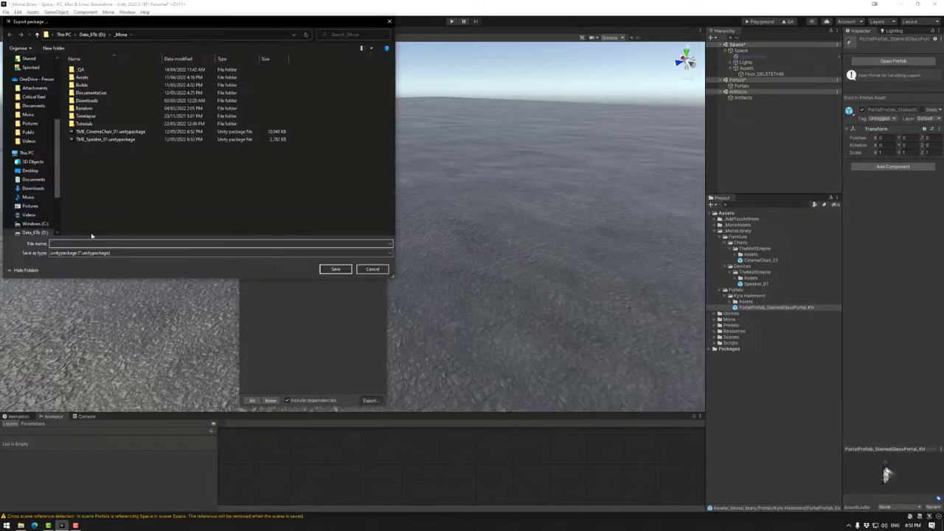
{"action": "type", "text": "KH_StainedGlassPortal"}
{"action": "left_click", "coordinate": [335, 270]}
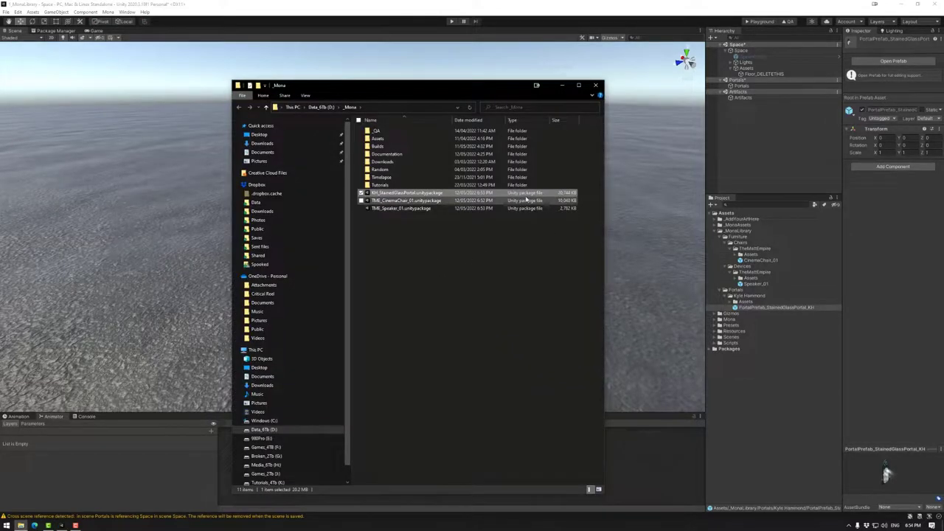
{"action": "left_click", "coordinate": [598, 86]}
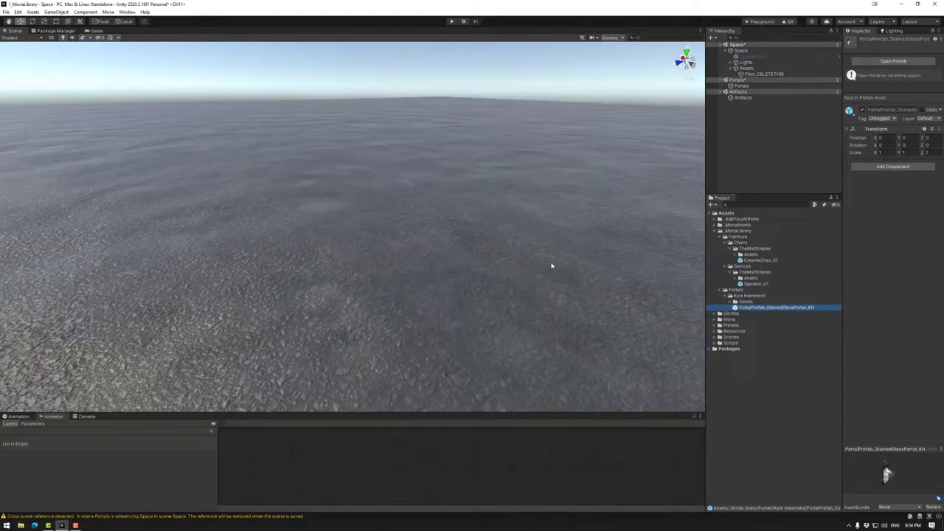
- Check the CinemaChair_01_Diffuse and Speaker_01_Diffuse import settings with a wider Inspector, then select SpawnPoint
{"action": "left_click", "coordinate": [757, 273]}
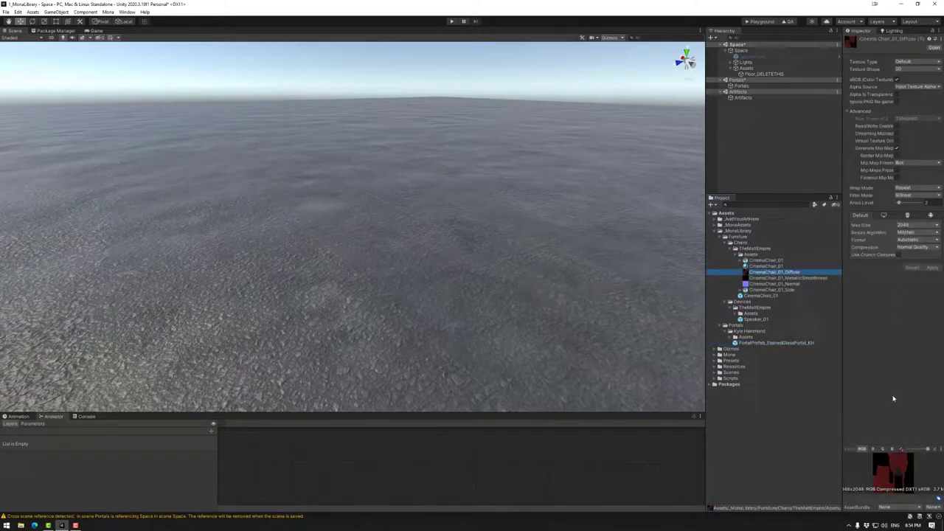
{"action": "mouse_move", "coordinate": [844, 426]}
{"action": "left_mouse_down"}
{"action": "mouse_move", "coordinate": [820, 428]}
{"action": "mouse_move", "coordinate": [830, 428]}
{"action": "left_mouse_up"}
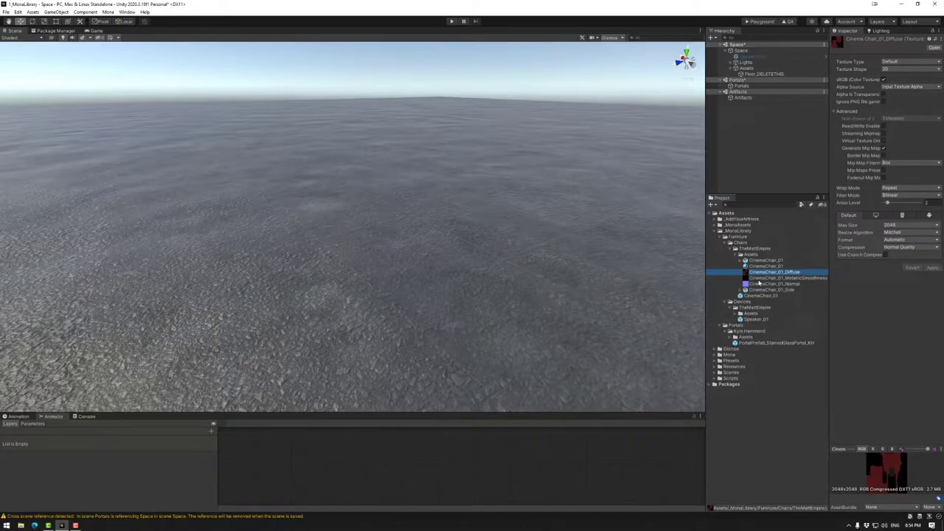
{"action": "left_click", "coordinate": [741, 267]}
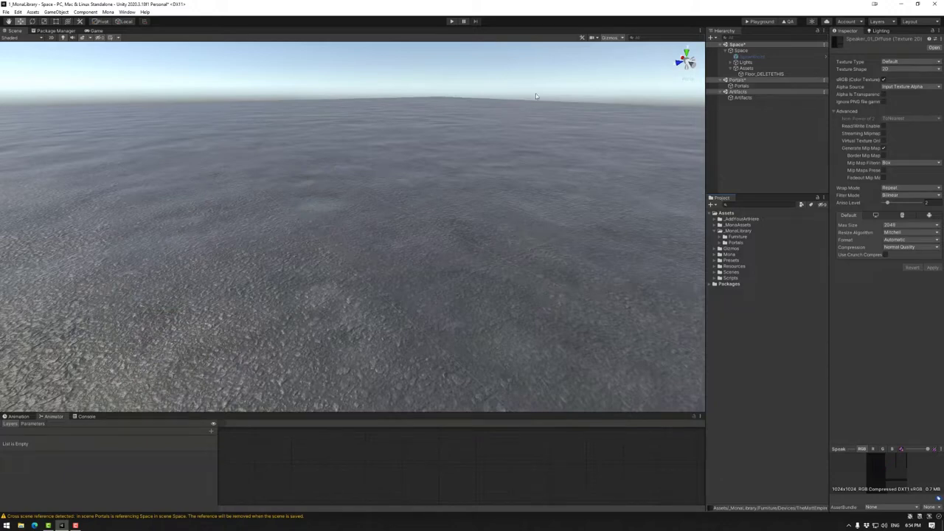
{"action": "scroll", "coordinate": [399, 221], "scroll_direction": "down", "scroll_amount": 10}
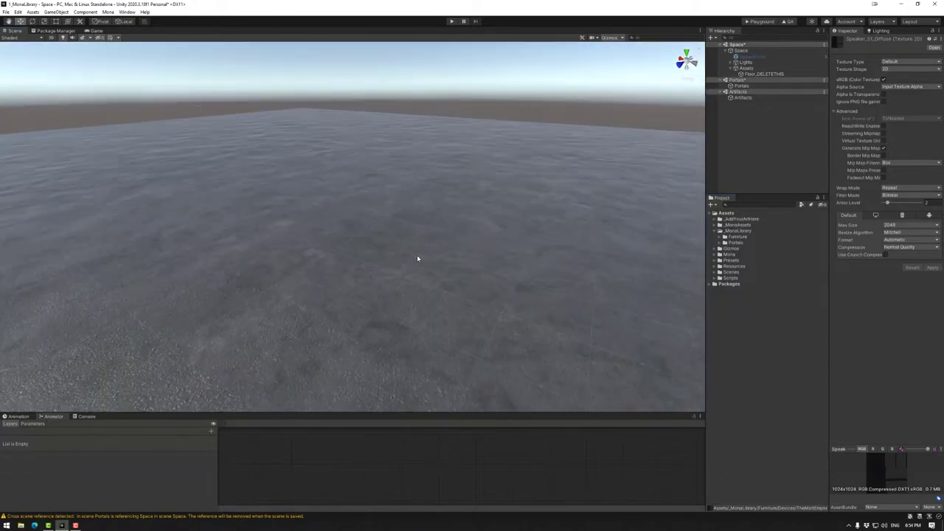
{"action": "left_click", "coordinate": [749, 57]}
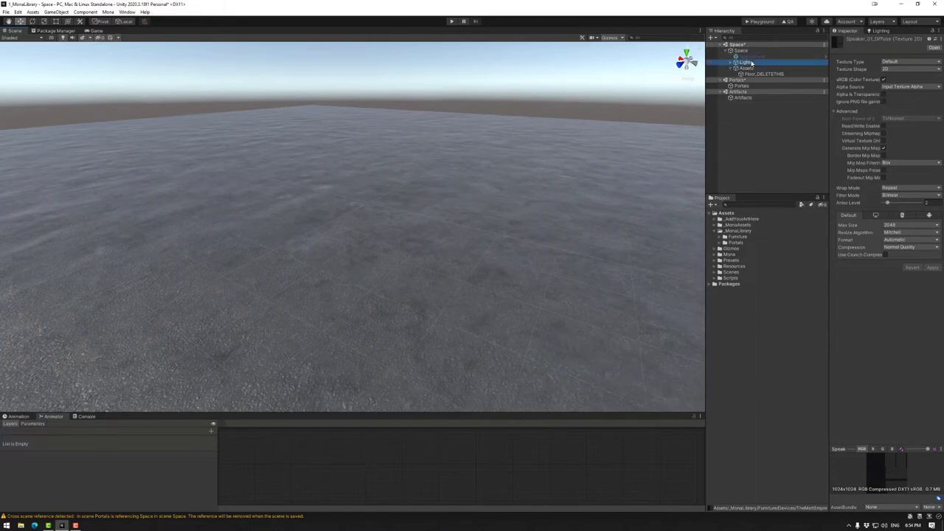